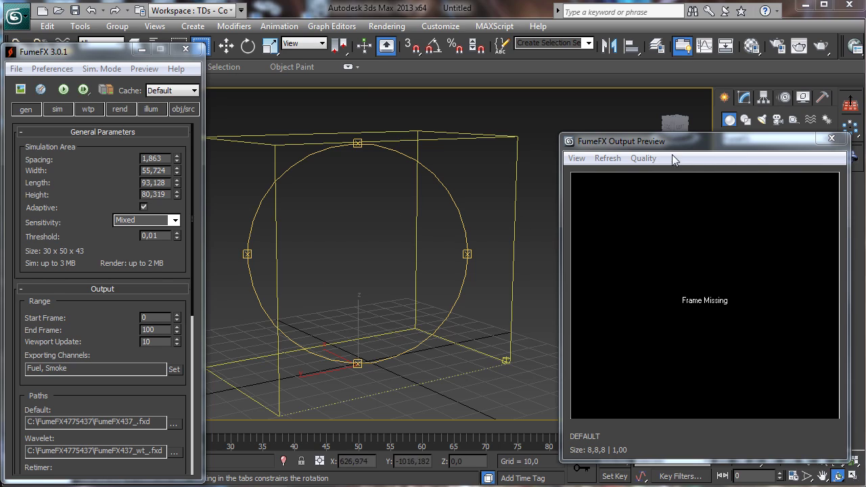
- Close the FumeFX output preview and the FumeFX settings window, and return the display to four viewports
{"action": "left_click", "coordinate": [831, 137]}
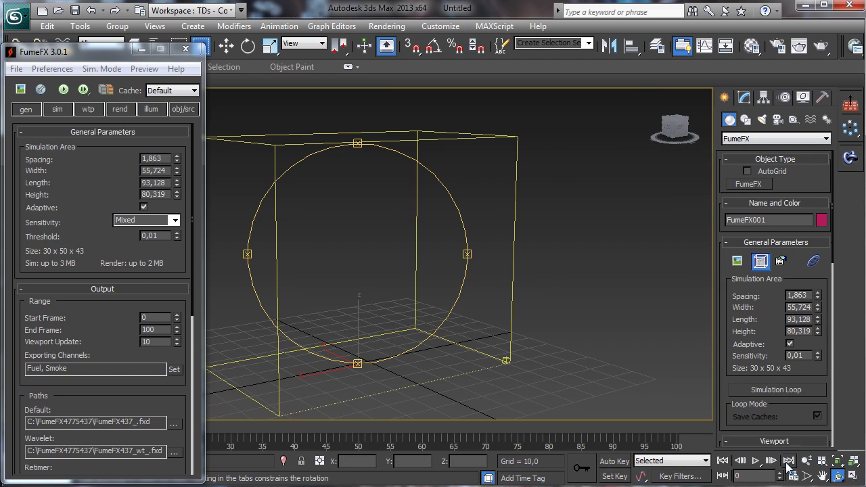
{"action": "left_click", "coordinate": [823, 476]}
{"action": "left_click_drag", "start_coordinate": [341, 303], "coordinate": [409, 276]}
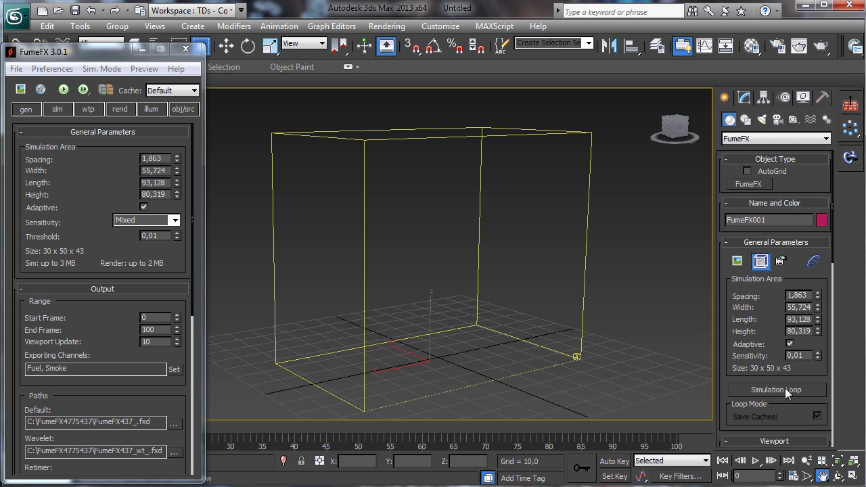
{"action": "left_click", "coordinate": [853, 476]}
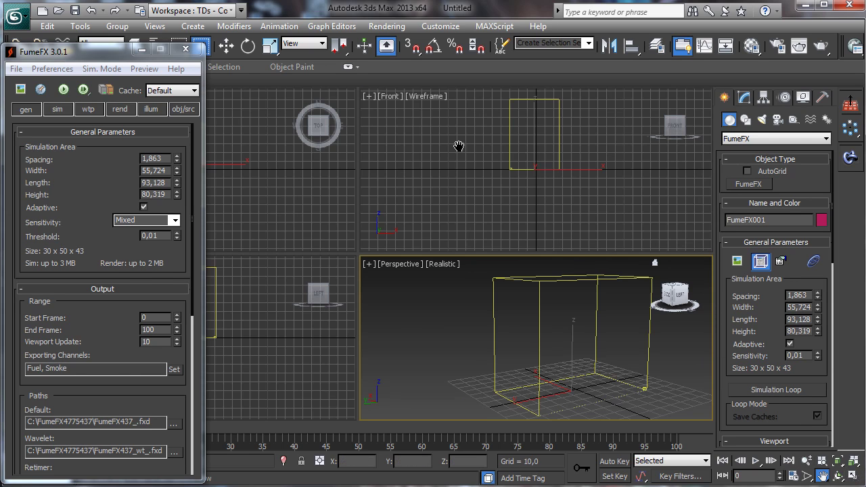
{"action": "left_click", "coordinate": [186, 49]}
{"action": "left_click", "coordinate": [226, 45]}
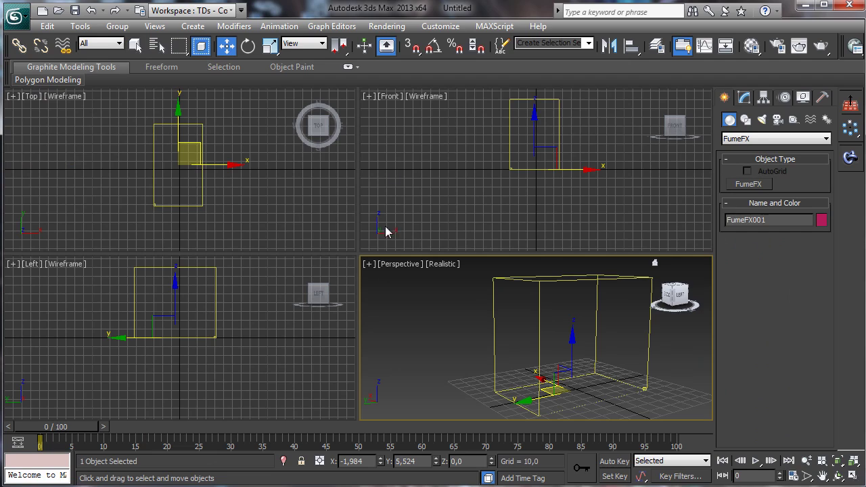
- Create a spherical FumeFX Simple Source about 18 in diameter and move it below the grid to about X 0, Z -38
{"action": "left_click", "coordinate": [793, 120]}
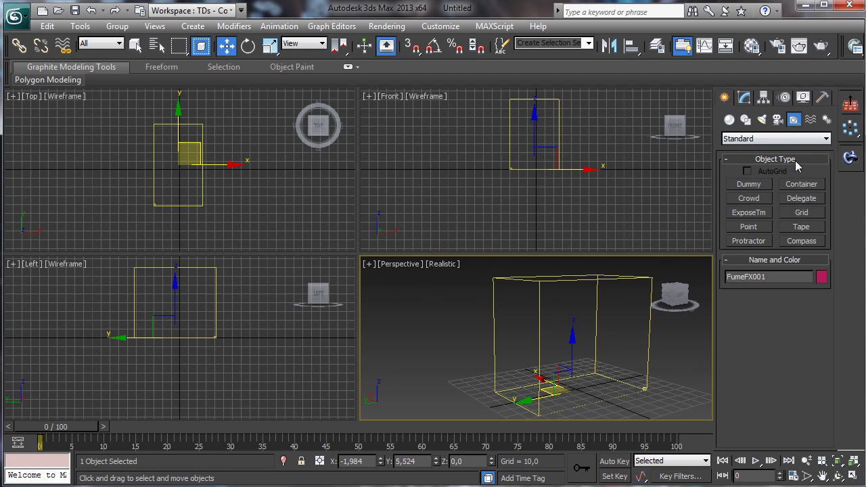
{"action": "left_click", "coordinate": [787, 139]}
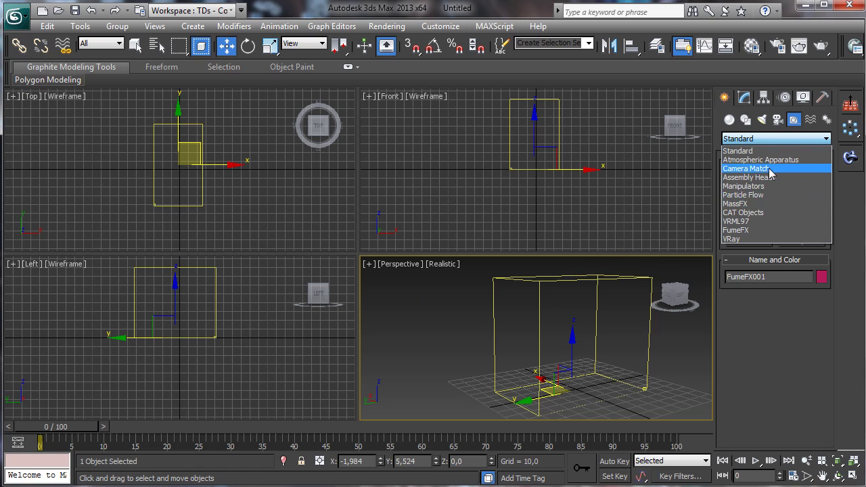
{"action": "left_click", "coordinate": [736, 230]}
{"action": "left_click", "coordinate": [758, 185]}
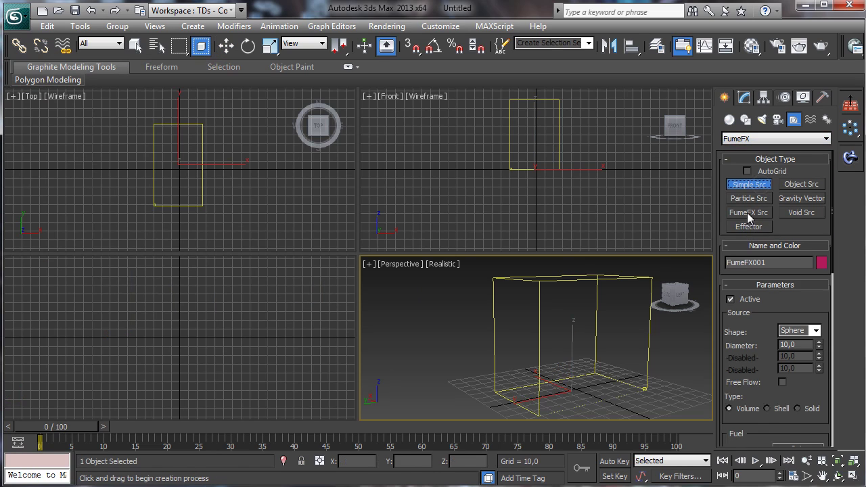
{"action": "left_click", "coordinate": [170, 225]}
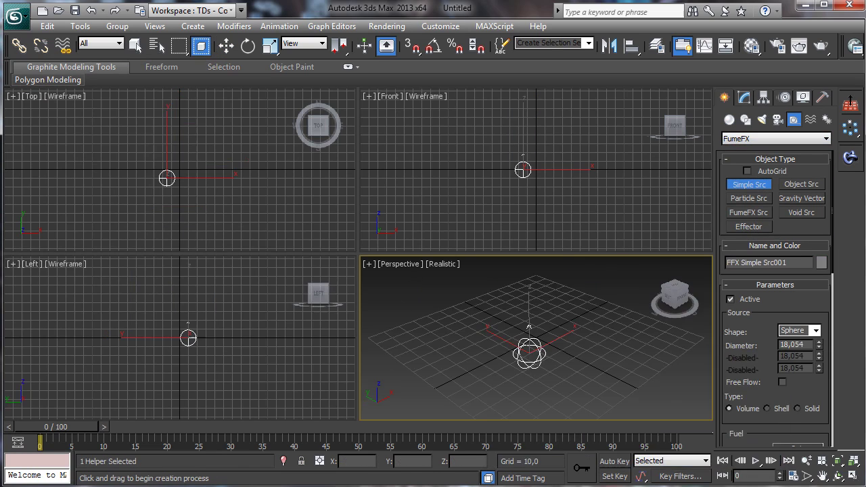
{"action": "left_click", "coordinate": [227, 46]}
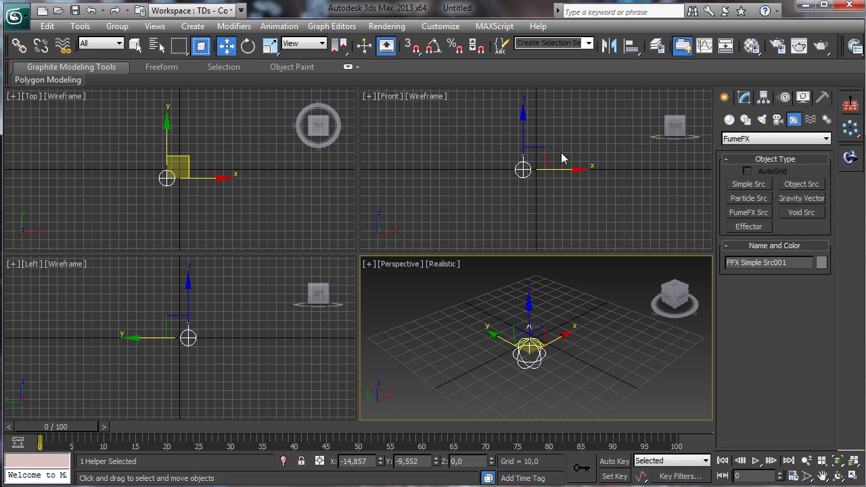
{"action": "left_click_drag", "start_coordinate": [545, 155], "coordinate": [557, 188]}
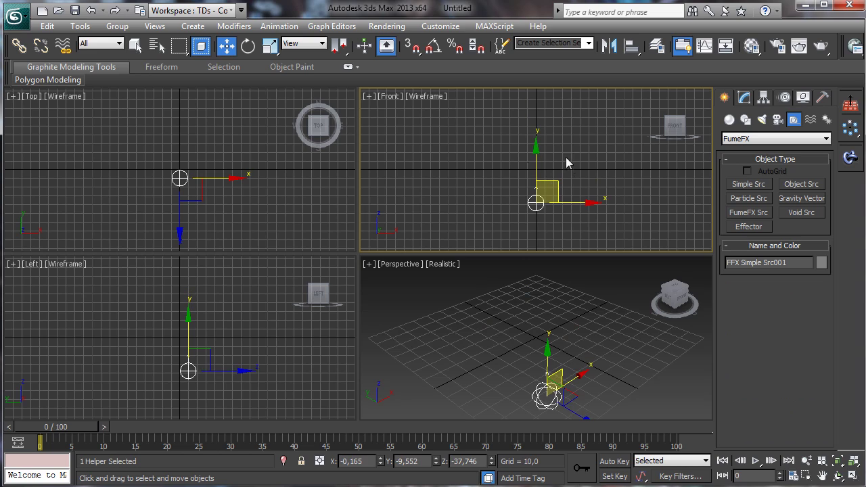
- Place a second Simple Source about 26.6 in diameter at about X 149, Z 65.5, rotated to point horizontally towards the first source's side
{"action": "left_click", "coordinate": [750, 185]}
{"action": "left_click_drag", "start_coordinate": [305, 177], "coordinate": [305, 180]}
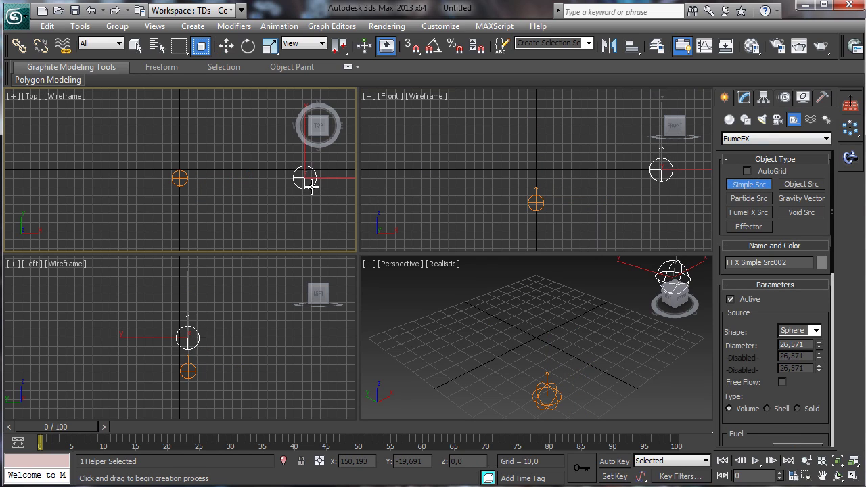
{"action": "left_click", "coordinate": [248, 46]}
{"action": "left_click_drag", "start_coordinate": [616, 139], "coordinate": [605, 273]}
{"action": "left_click", "coordinate": [225, 46]}
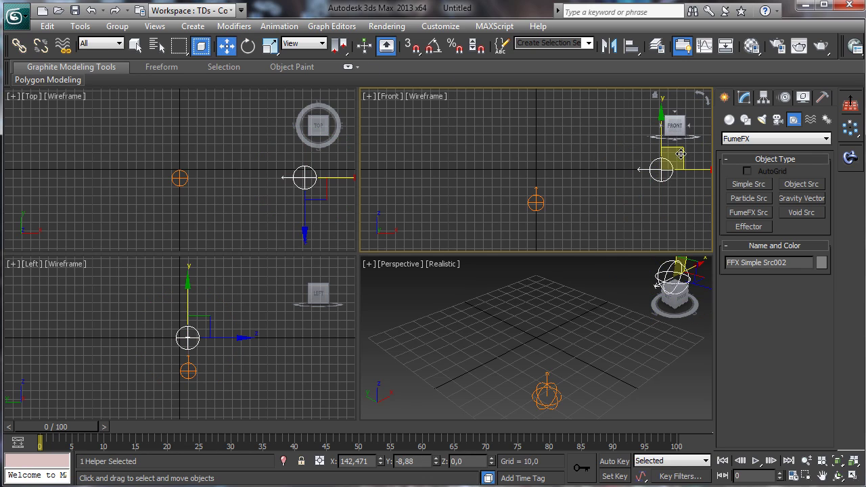
{"action": "left_click_drag", "start_coordinate": [673, 159], "coordinate": [670, 120]}
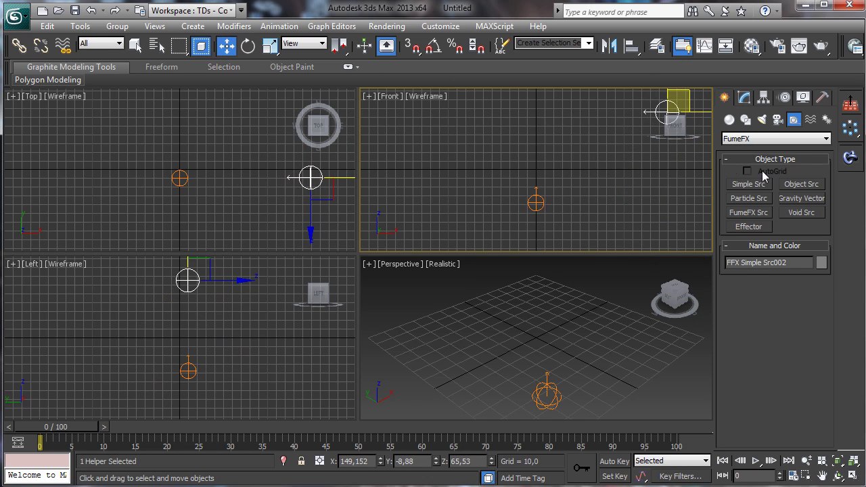
- Create a large FumeFX container about 262.5 wide, 124.3 long and 147.5 high around both sources in the Top view
{"action": "left_click", "coordinate": [740, 139]}
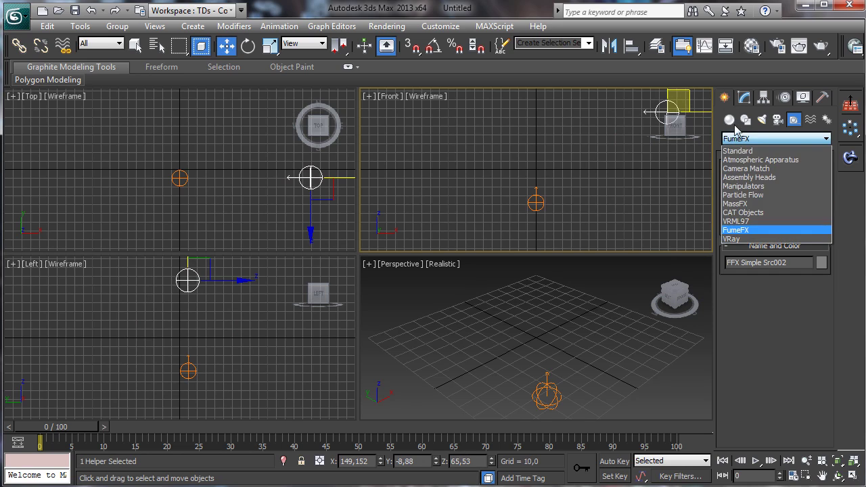
{"action": "left_click", "coordinate": [740, 148]}
{"action": "left_click", "coordinate": [740, 138]}
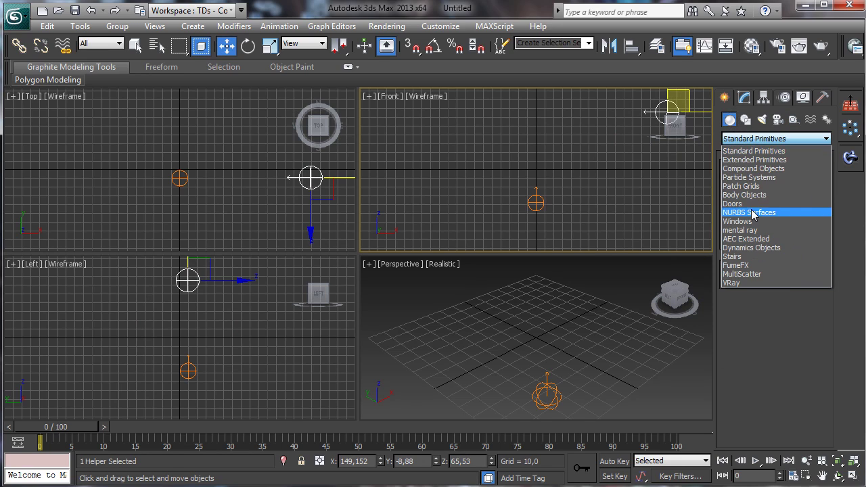
{"action": "left_click", "coordinate": [743, 265]}
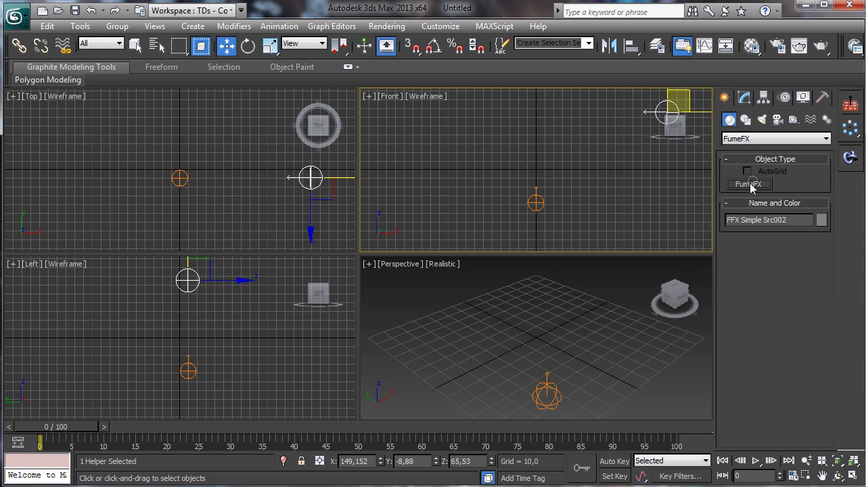
{"action": "left_click", "coordinate": [748, 184]}
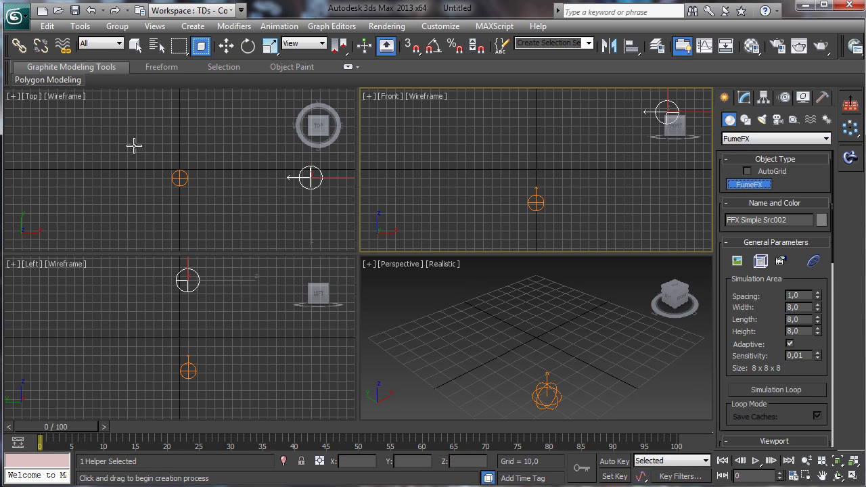
{"action": "left_click_drag", "start_coordinate": [110, 123], "coordinate": [340, 231]}
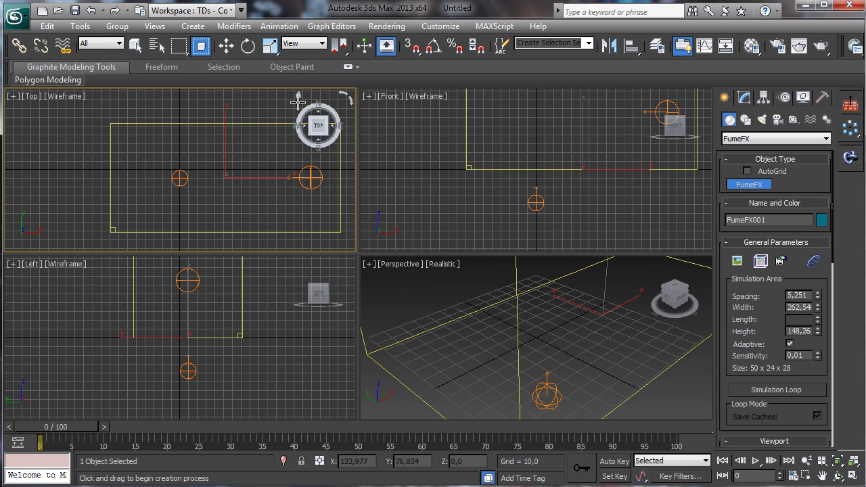
{"action": "left_click", "coordinate": [853, 463]}
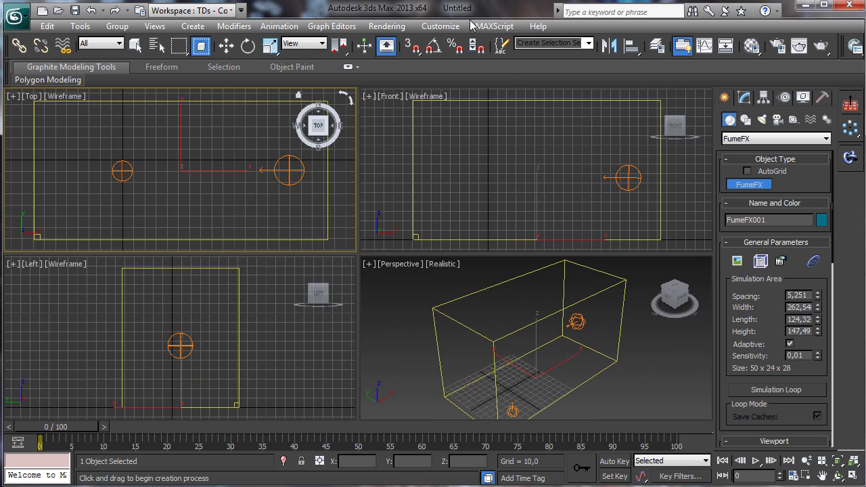
- Lower the large FumeFX container to about Z -68 so it encloses the lower source, and increase its height to about 262.7
{"action": "left_click", "coordinate": [233, 49]}
{"action": "right_click", "coordinate": [555, 174]}
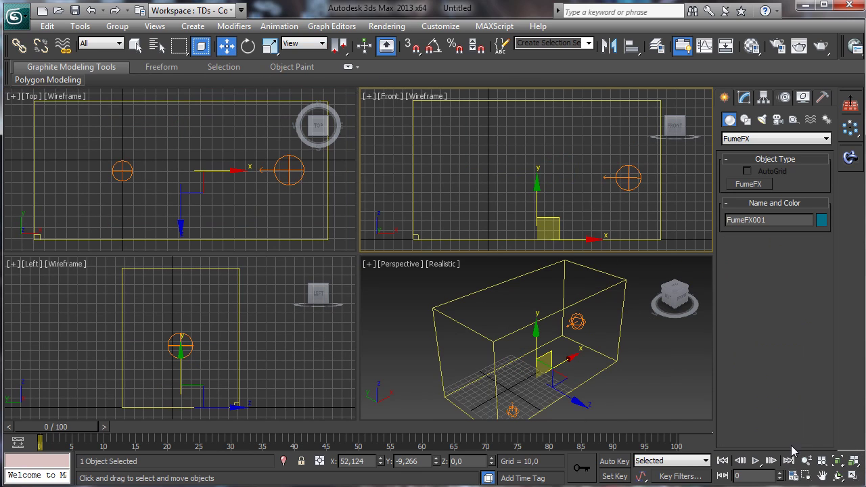
{"action": "key", "text": "alt+z"}
{"action": "left_click_drag", "start_coordinate": [553, 188], "coordinate": [510, 215]}
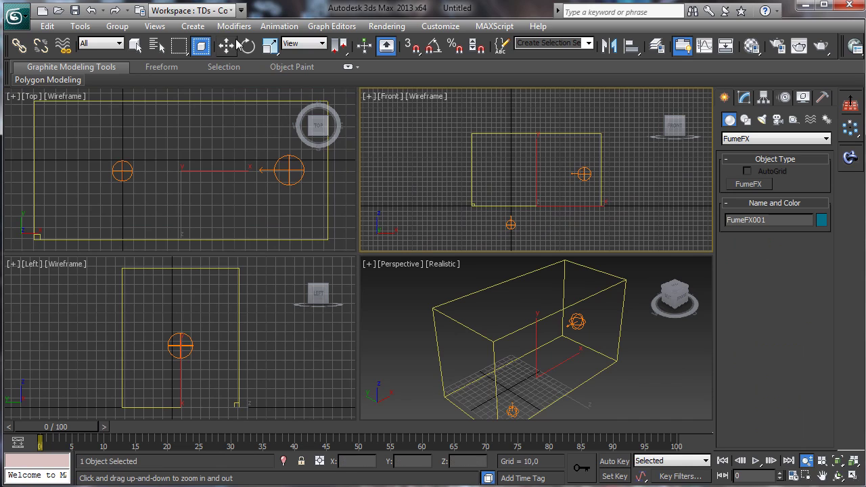
{"action": "right_click", "coordinate": [510, 215]}
{"action": "left_click_drag", "start_coordinate": [531, 170], "coordinate": [542, 196]}
{"action": "left_click", "coordinate": [744, 96]}
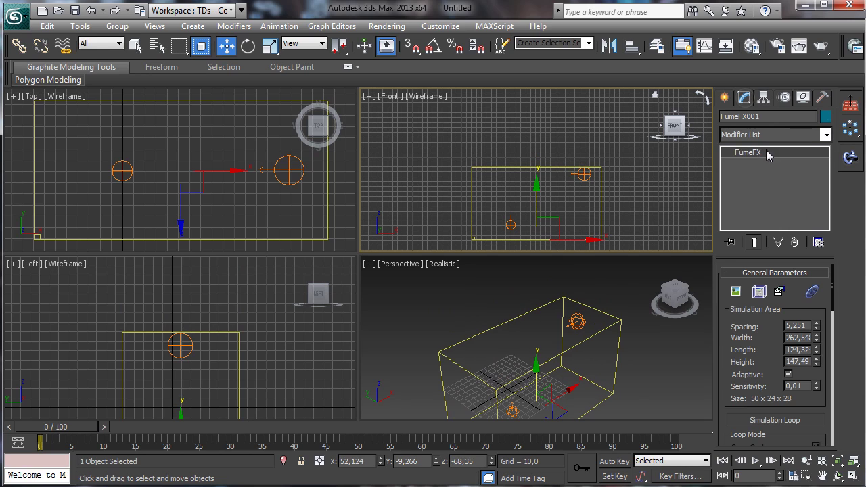
{"action": "left_click_drag", "start_coordinate": [817, 366], "coordinate": [451, 232]}
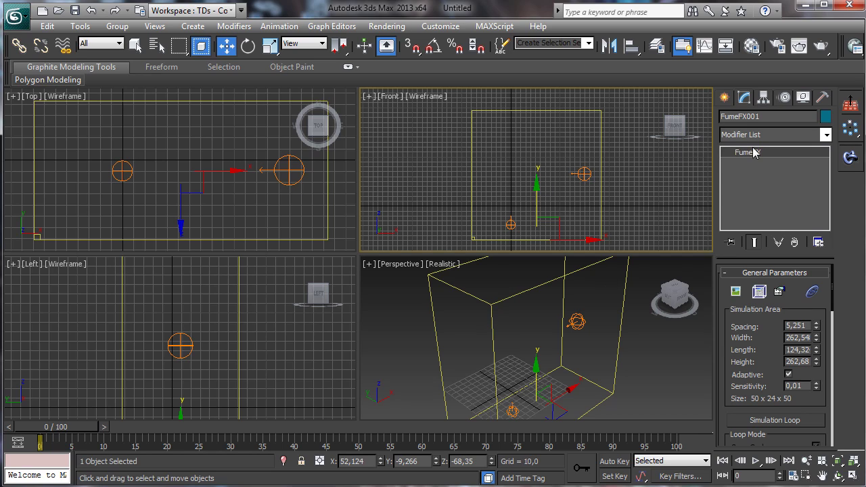
- Create a second, smaller FumeFX container inside the large one above the lower source, and raise it to about Z 40
{"action": "left_click", "coordinate": [724, 97]}
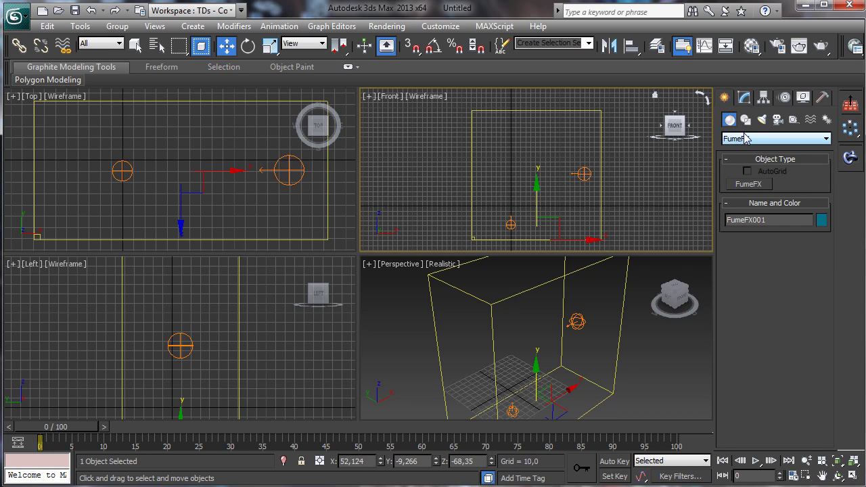
{"action": "left_click", "coordinate": [749, 184]}
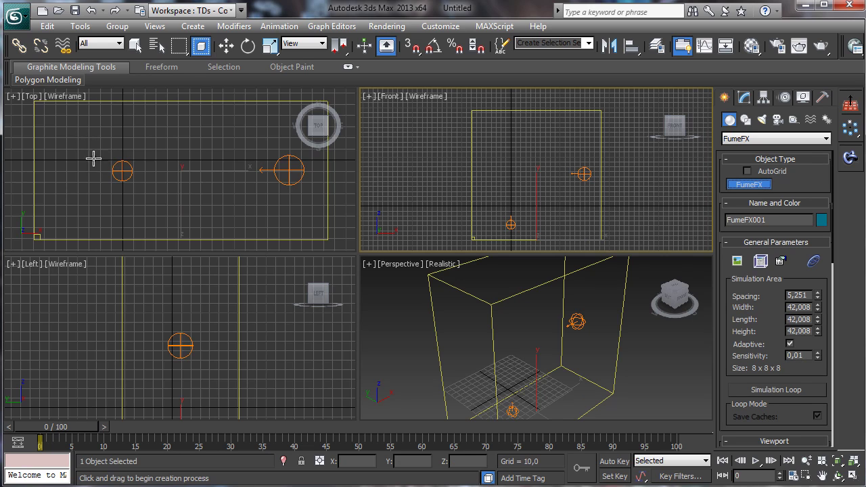
{"action": "left_click_drag", "start_coordinate": [77, 138], "coordinate": [187, 199]}
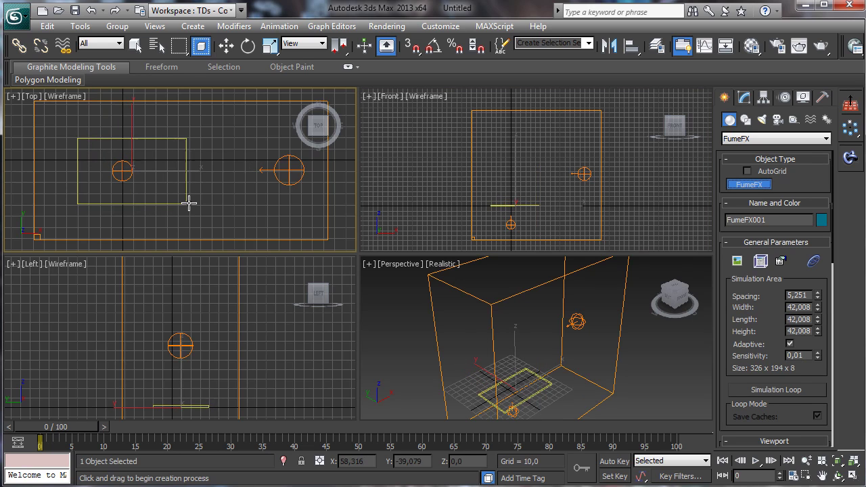
{"action": "left_click", "coordinate": [226, 45]}
{"action": "left_click", "coordinate": [513, 165]}
{"action": "left_click_drag", "start_coordinate": [513, 165], "coordinate": [513, 146]}
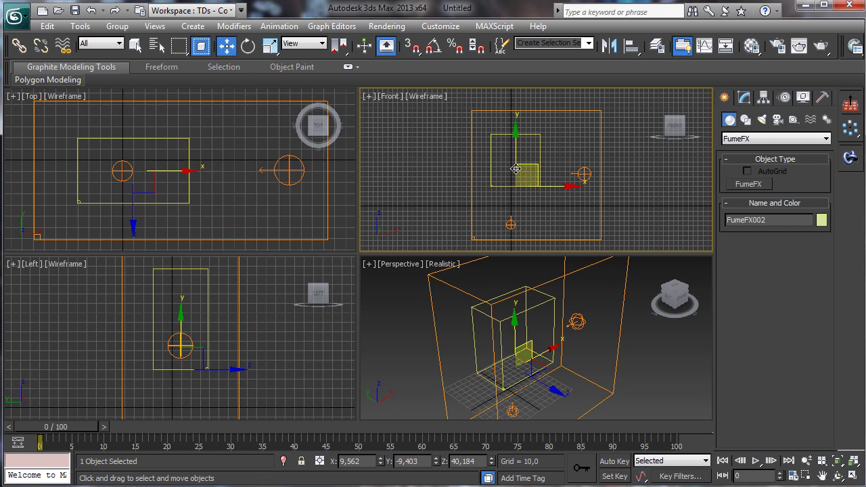
- Create a narrow FumeFX container about 46 wide and 42 long, and lower it by about 54.6 to enclose the lower source
{"action": "left_click", "coordinate": [748, 184]}
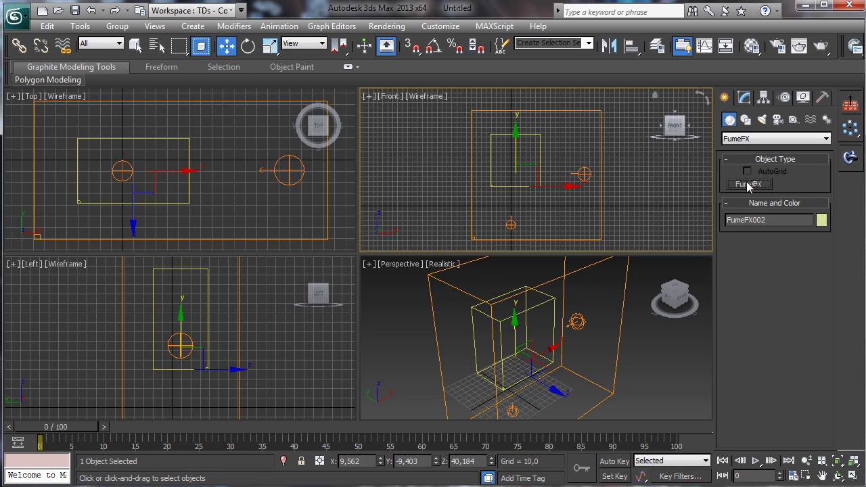
{"action": "left_click_drag", "start_coordinate": [97, 147], "coordinate": [148, 195]}
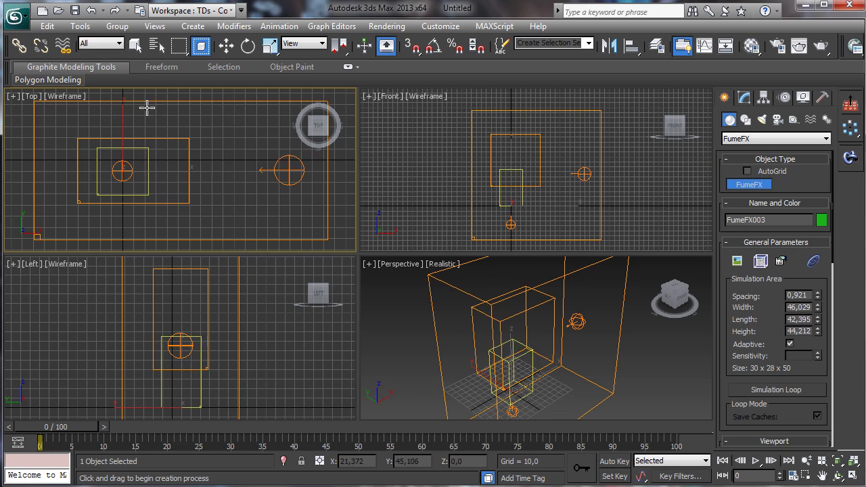
{"action": "left_click", "coordinate": [157, 86]}
{"action": "left_click", "coordinate": [226, 46]}
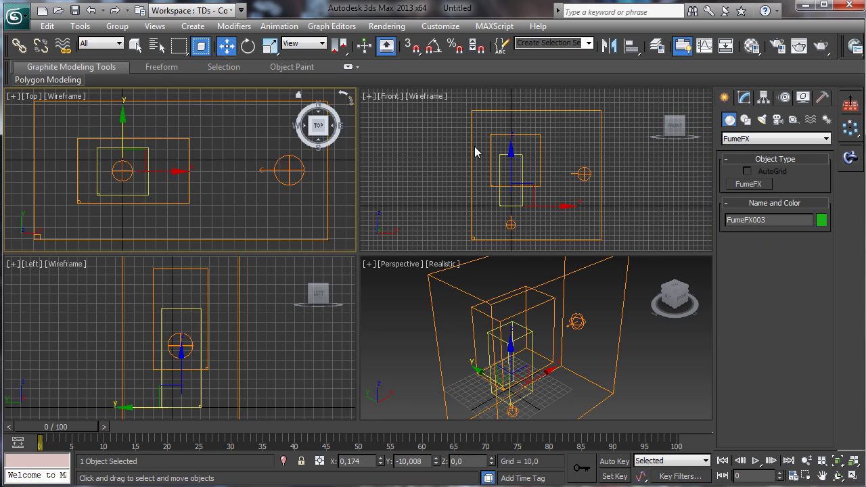
{"action": "left_click_drag", "start_coordinate": [512, 162], "coordinate": [514, 192]}
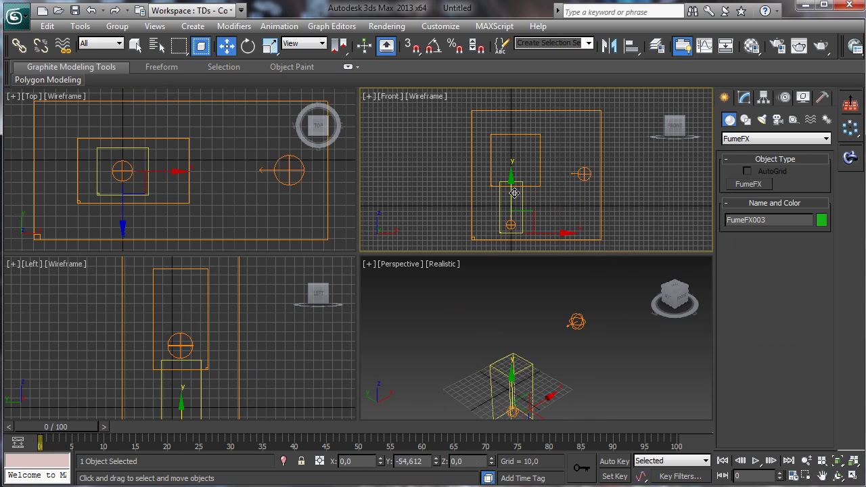
- Create a fourth FumeFX container about 121 wide, 41 long and 53 high, and raise it to about Z 43 around the horizontal source
{"action": "left_click", "coordinate": [737, 186]}
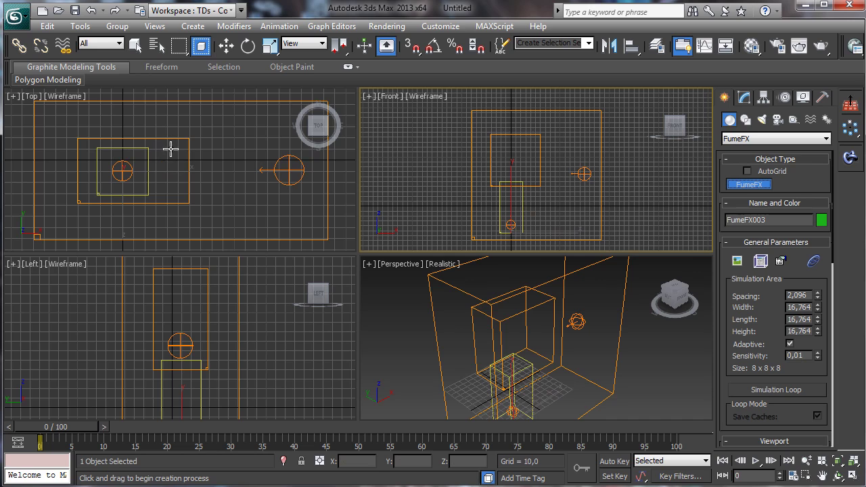
{"action": "left_click_drag", "start_coordinate": [169, 148], "coordinate": [300, 193]}
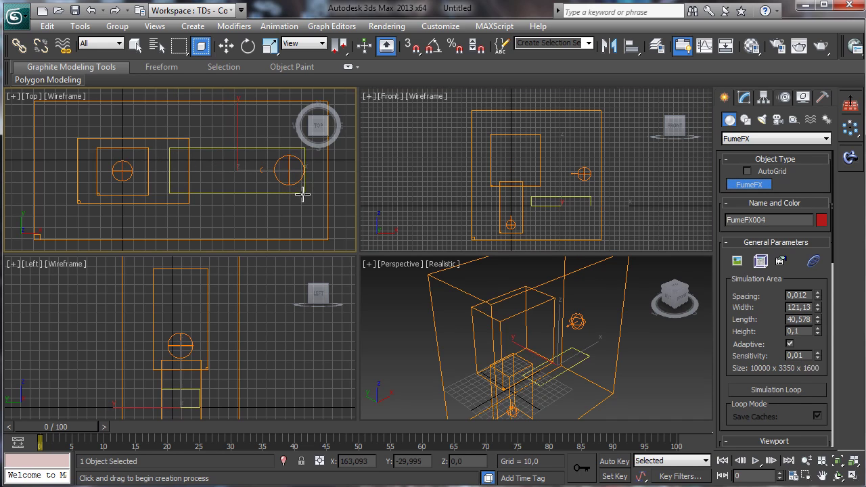
{"action": "left_click", "coordinate": [286, 130]}
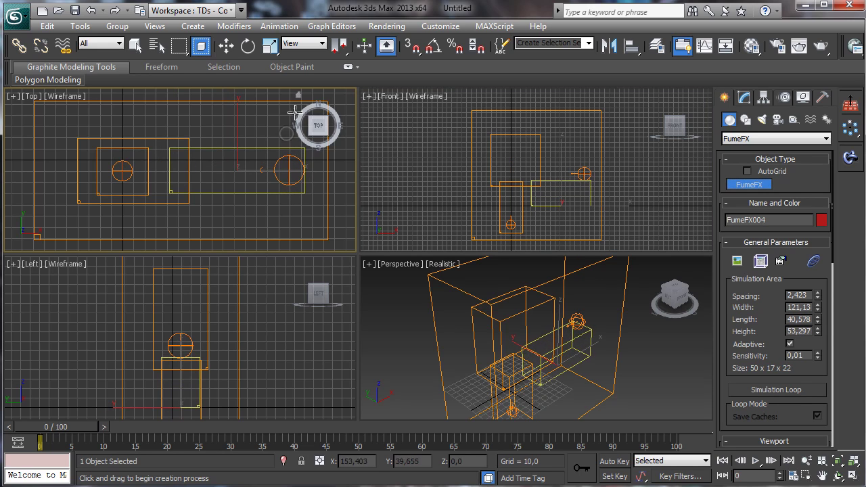
{"action": "left_click", "coordinate": [226, 46]}
{"action": "left_click_drag", "start_coordinate": [562, 159], "coordinate": [563, 137]}
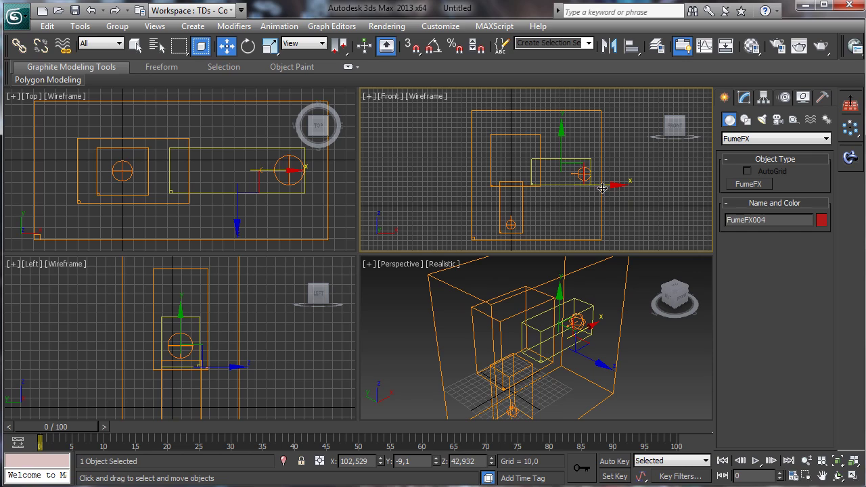
- Increase the height of the container above the lower source to about 140.7 and lower it to about Z 32
{"action": "left_click", "coordinate": [523, 203]}
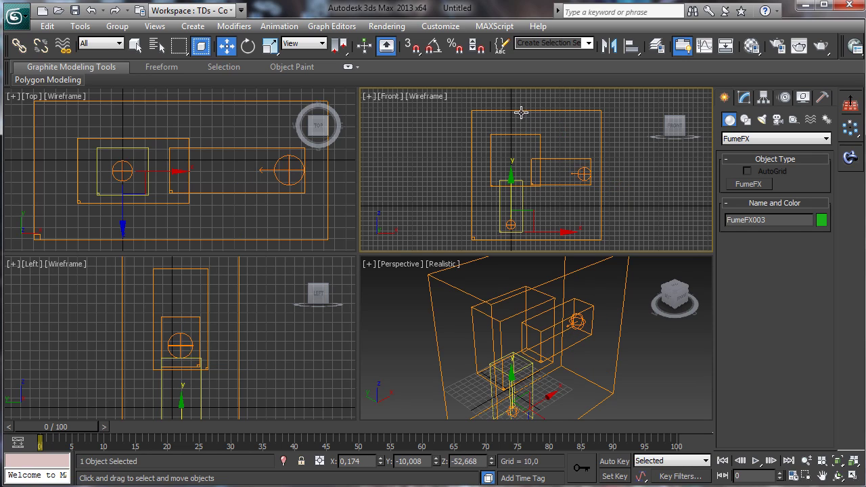
{"action": "left_click", "coordinate": [520, 135]}
{"action": "left_click", "coordinate": [743, 97]}
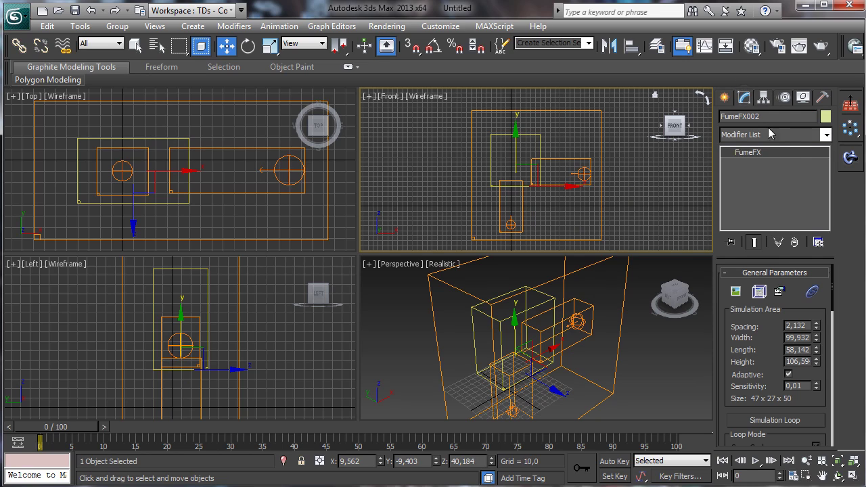
{"action": "left_click_drag", "start_coordinate": [819, 366], "coordinate": [816, 359]}
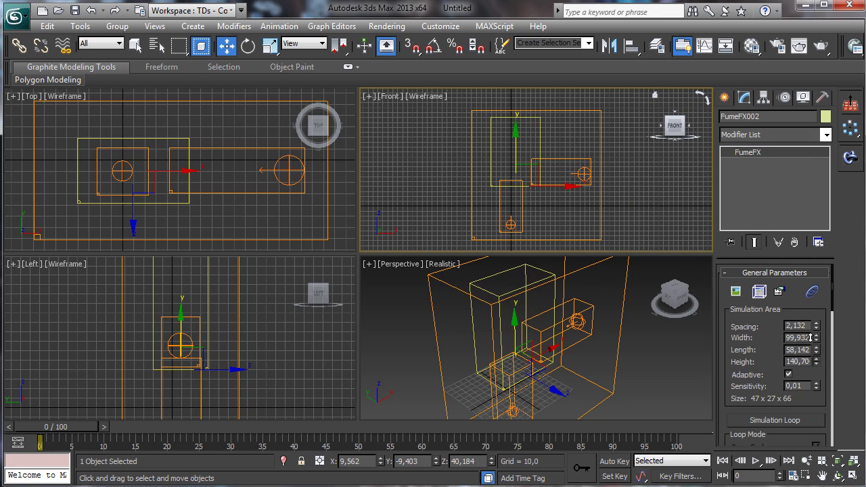
{"action": "left_click_drag", "start_coordinate": [516, 152], "coordinate": [518, 156]}
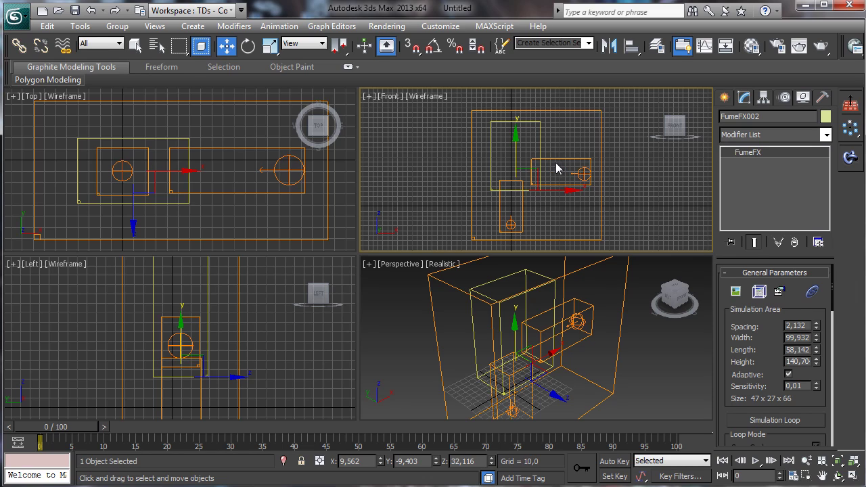
- Delete the large outer FumeFX container that encloses the other containers
{"action": "left_click", "coordinate": [566, 123]}
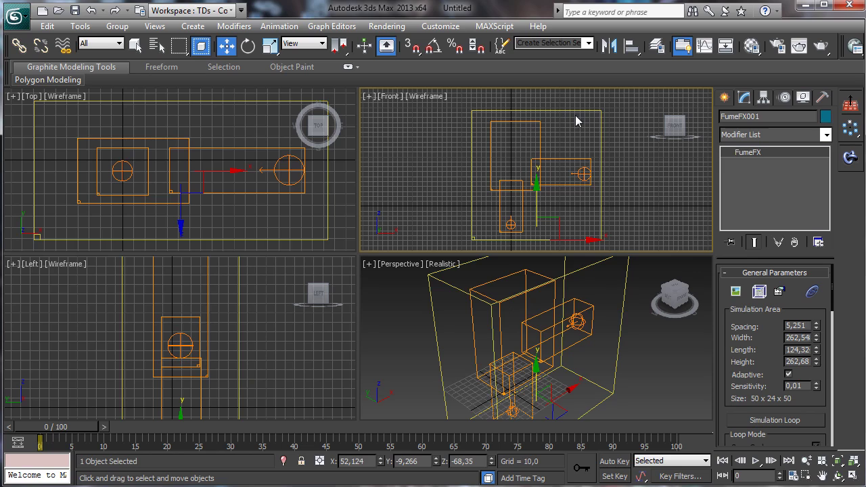
{"action": "key", "text": "Delete"}
{"action": "left_click", "coordinate": [587, 357]}
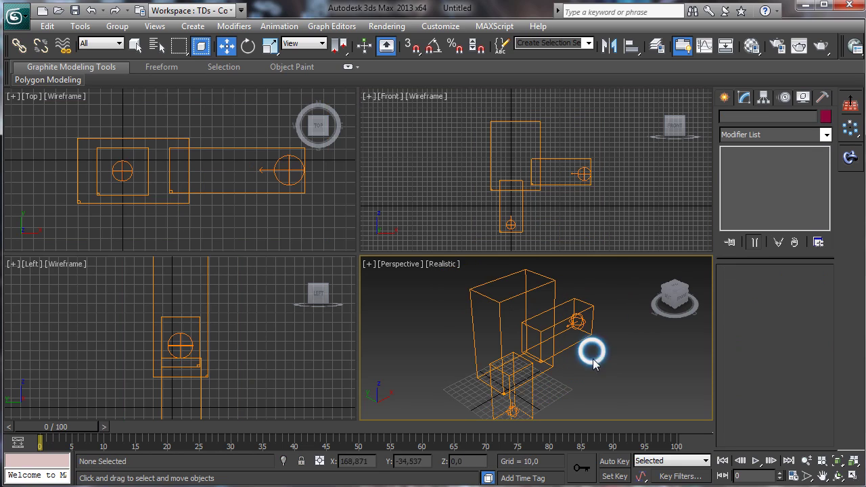
{"action": "key", "text": "q"}
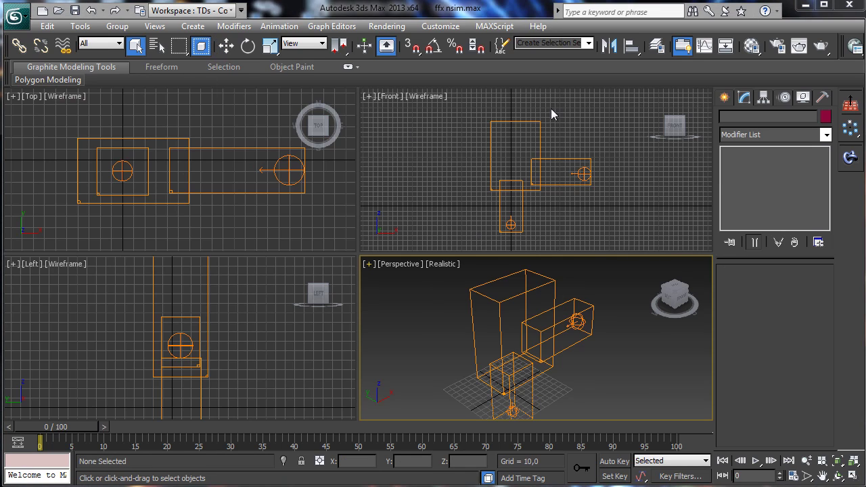
- Resize the tall container to about 117 wide, 70 long and 164.6 high, with a spacing of about 1.663
{"action": "left_click", "coordinate": [539, 127]}
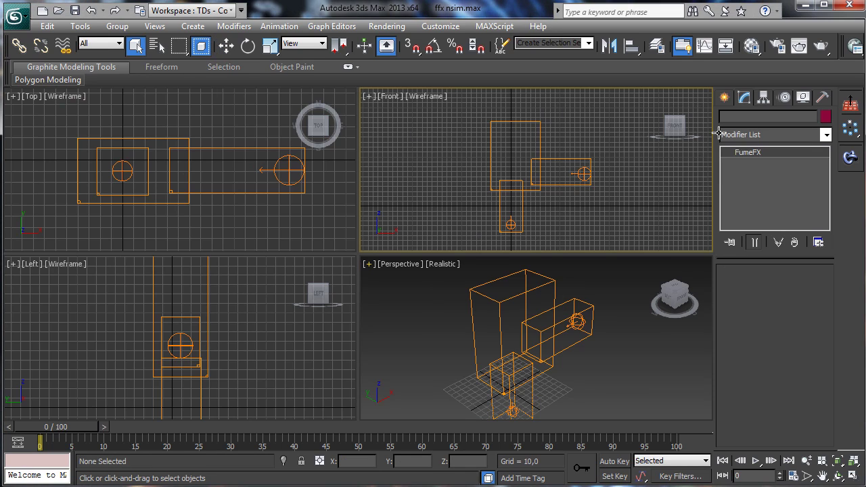
{"action": "left_click", "coordinate": [539, 122]}
{"action": "scroll", "coordinate": [785, 338], "scroll_direction": "up", "scroll_amount": 5}
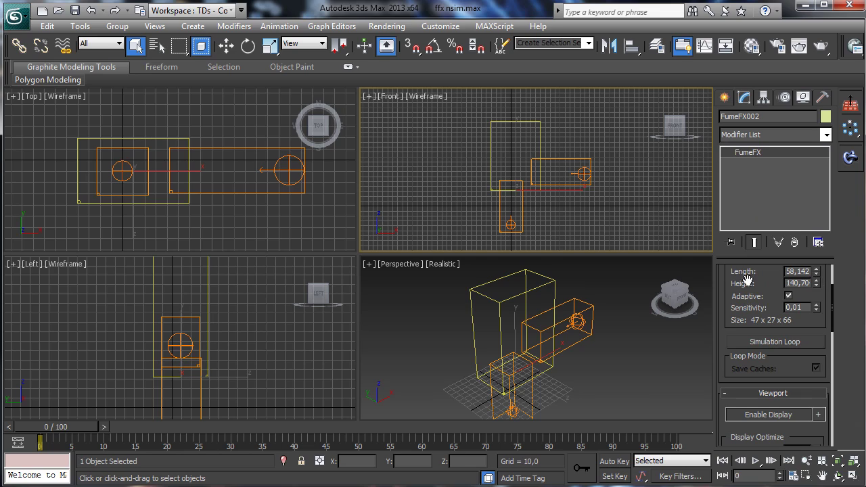
{"action": "left_click_drag", "start_coordinate": [768, 277], "coordinate": [771, 363]}
{"action": "mouse_move", "coordinate": [818, 327]}
{"action": "left_mouse_down"}
{"action": "mouse_move", "coordinate": [815, 306]}
{"action": "mouse_move", "coordinate": [817, 345]}
{"action": "mouse_move", "coordinate": [817, 323]}
{"action": "mouse_move", "coordinate": [816, 342]}
{"action": "mouse_move", "coordinate": [817, 334]}
{"action": "left_mouse_up"}
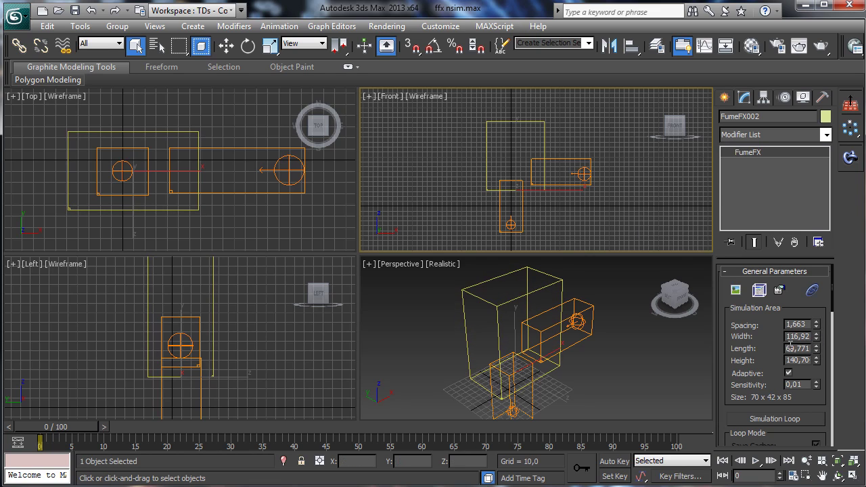
{"action": "left_click_drag", "start_coordinate": [816, 363], "coordinate": [816, 352]}
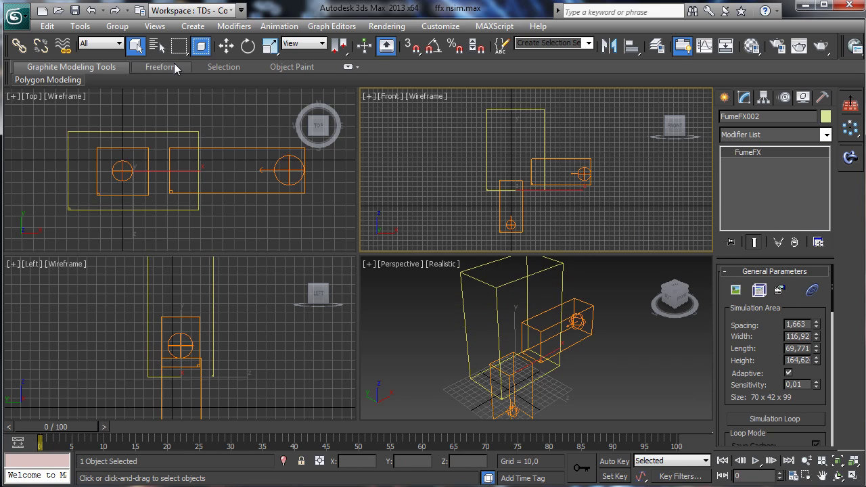
- Align the narrow lower container to the tall container, pivot to pivot, on the X and Z positions only
{"action": "left_click", "coordinate": [561, 159]}
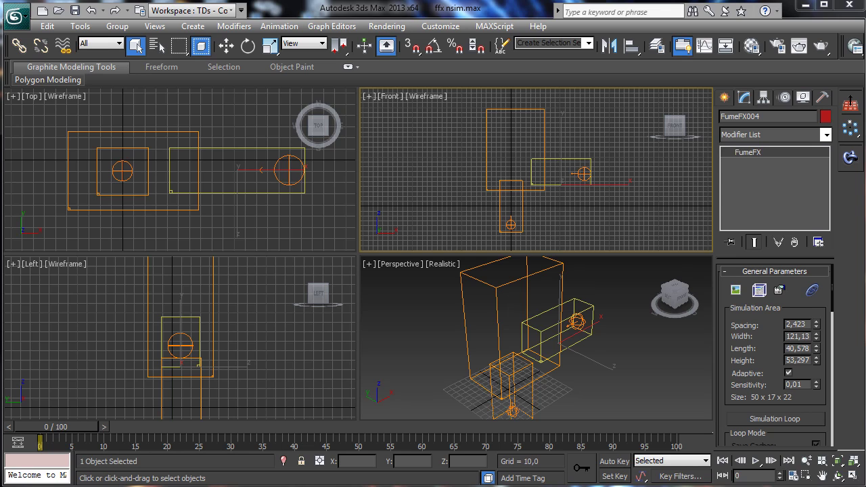
{"action": "left_click", "coordinate": [522, 203]}
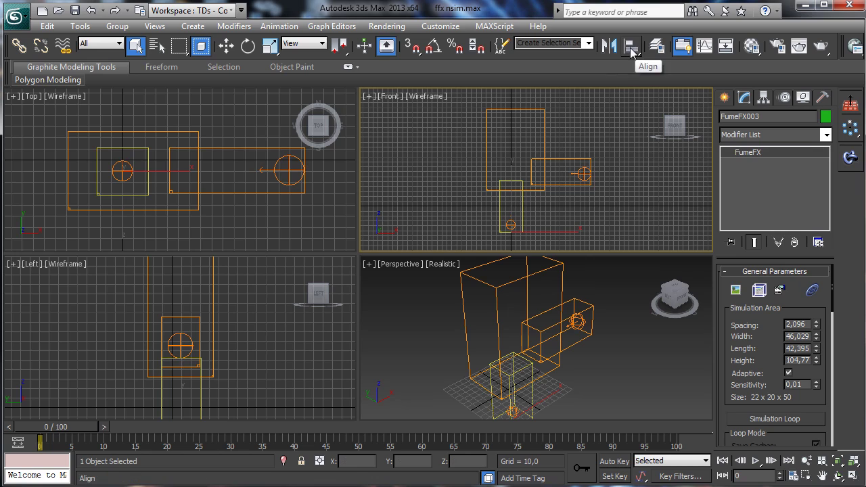
{"action": "left_click", "coordinate": [630, 45]}
{"action": "left_click", "coordinate": [541, 150]}
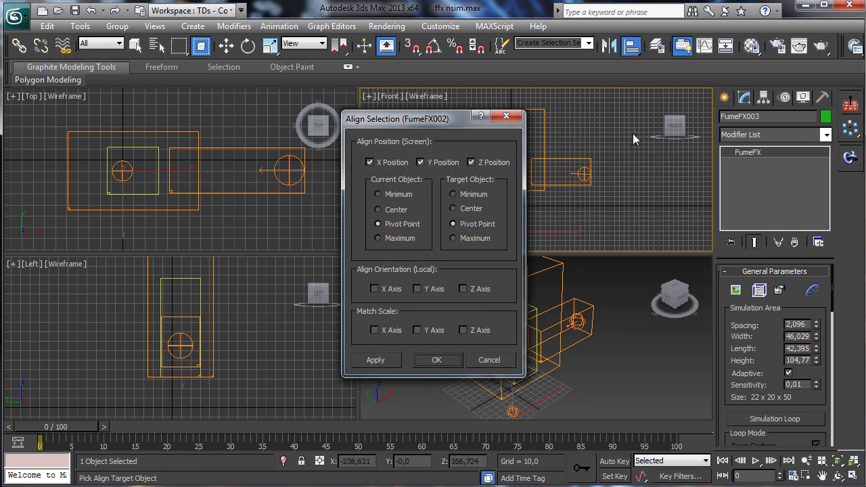
{"action": "left_click", "coordinate": [763, 177]}
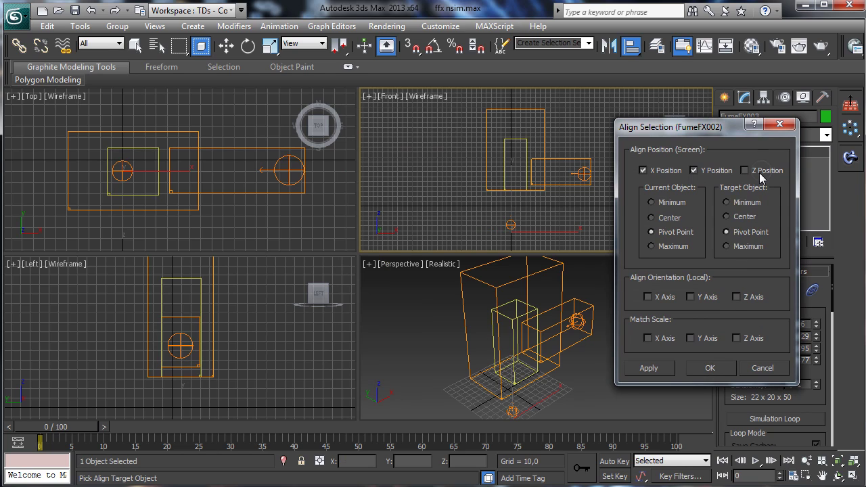
{"action": "left_click", "coordinate": [762, 177]}
{"action": "left_click", "coordinate": [723, 178]}
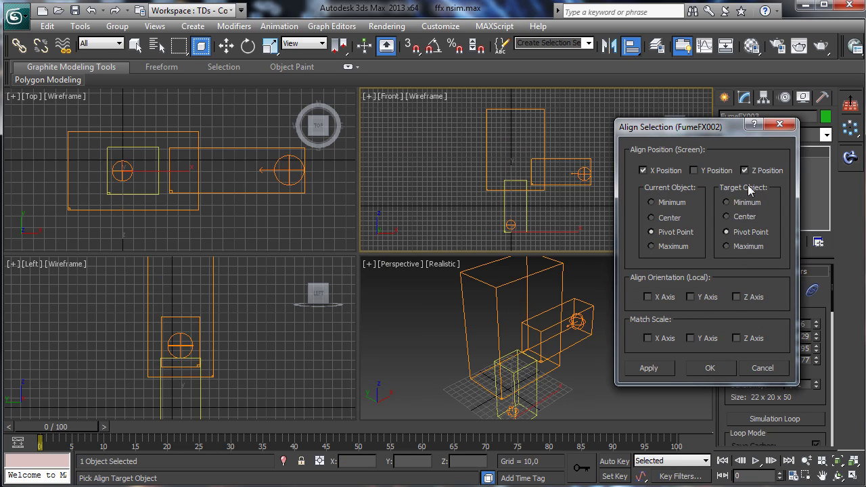
{"action": "left_click", "coordinate": [708, 365]}
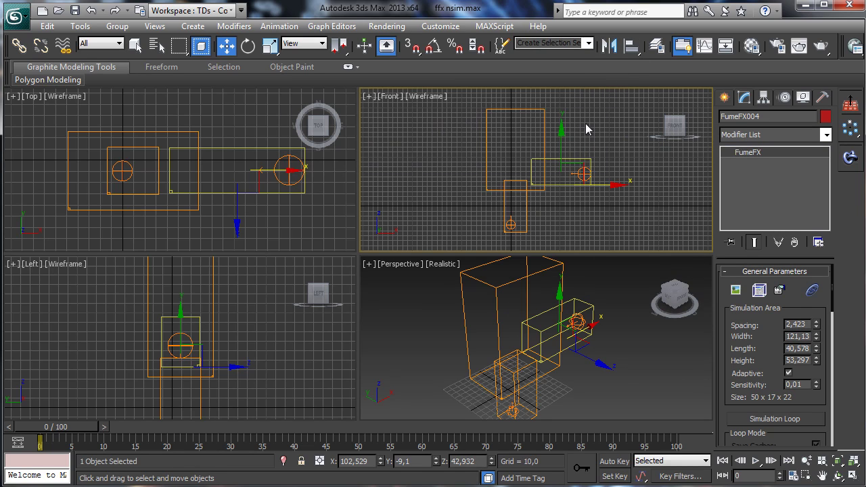
- Align the horizontal container to the tall container, pivot to pivot, on the Z position only, and raise it by about 40 units
{"action": "left_click", "coordinate": [631, 46]}
{"action": "left_click", "coordinate": [549, 146]}
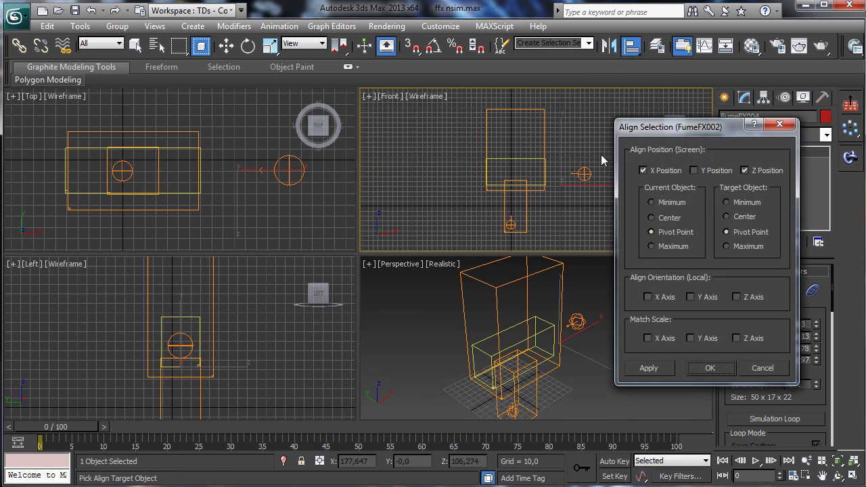
{"action": "left_click", "coordinate": [671, 171]}
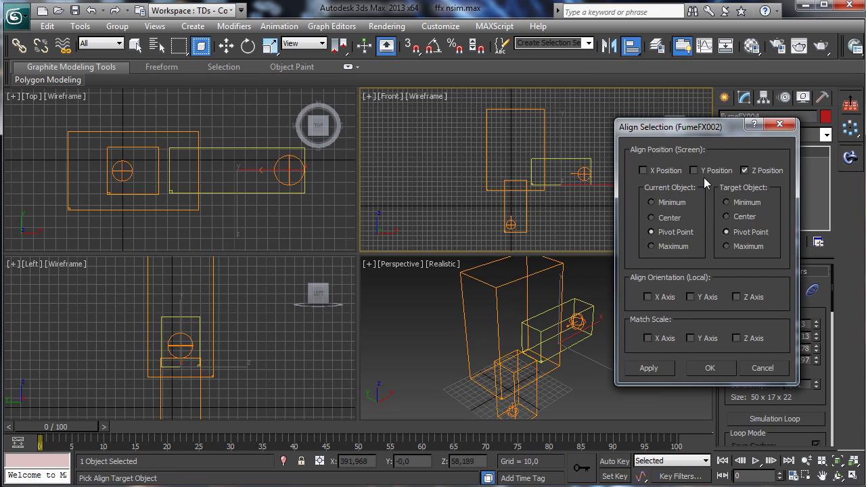
{"action": "left_click", "coordinate": [696, 173]}
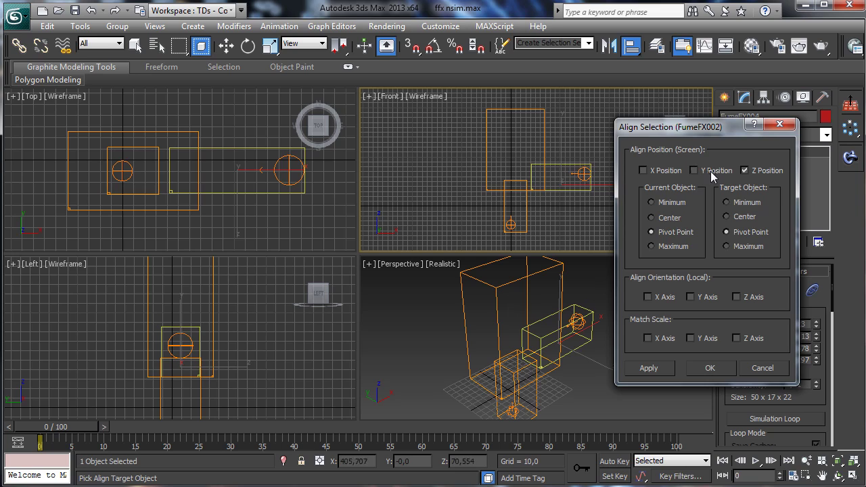
{"action": "left_click", "coordinate": [715, 172]}
{"action": "left_click", "coordinate": [746, 170]}
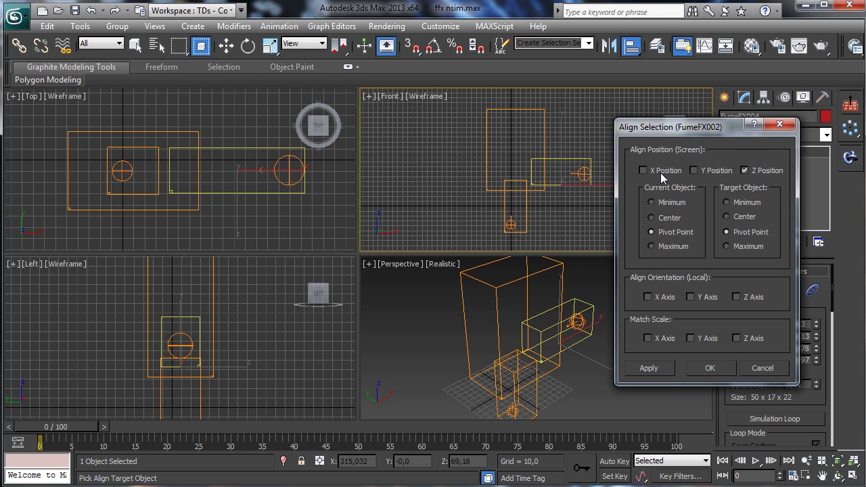
{"action": "left_click", "coordinate": [651, 172]}
{"action": "left_click", "coordinate": [673, 174]}
{"action": "left_click", "coordinate": [709, 173]}
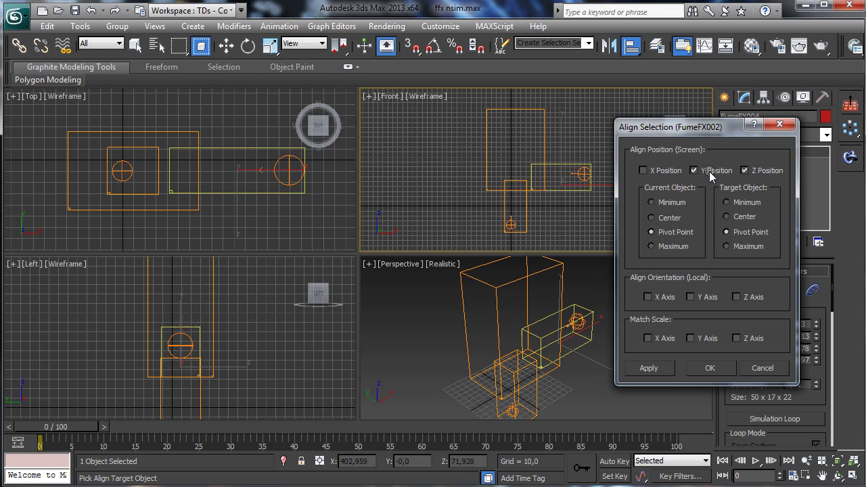
{"action": "left_click", "coordinate": [710, 368]}
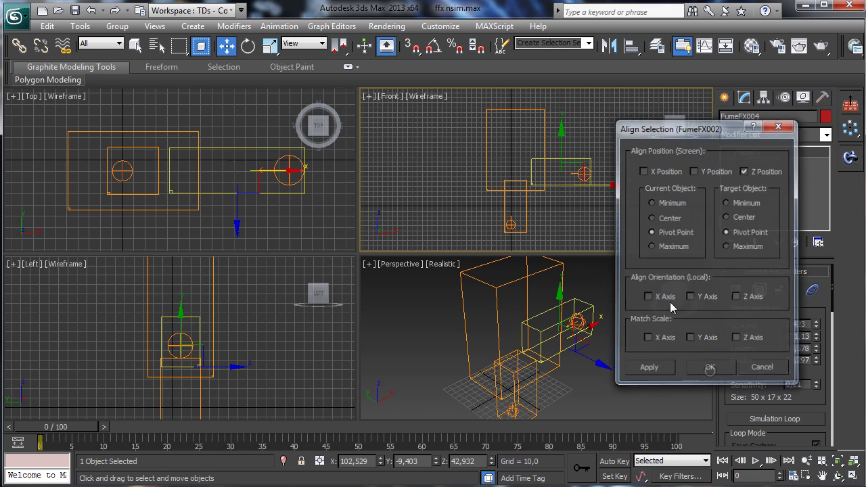
{"action": "left_click_drag", "start_coordinate": [556, 145], "coordinate": [564, 126]}
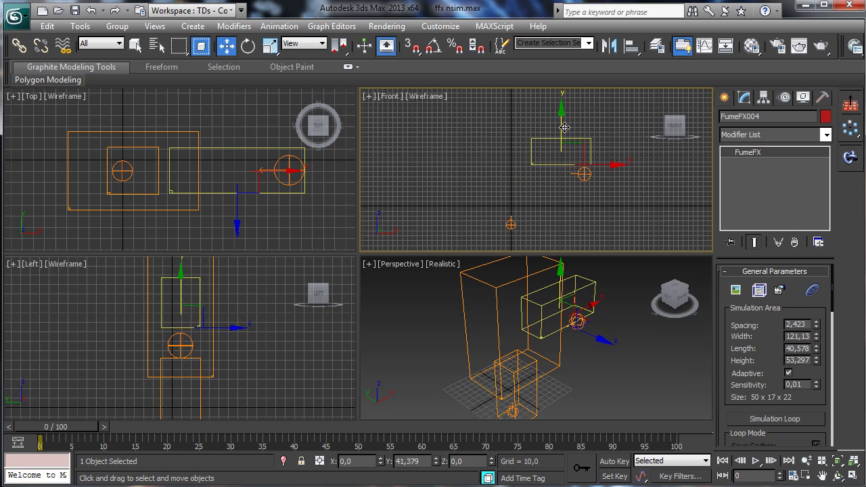
- Align the lower simple source to the narrow container, raised to about Z -28.75, and reduce its diameter to about 10.5
{"action": "left_click", "coordinate": [581, 173]}
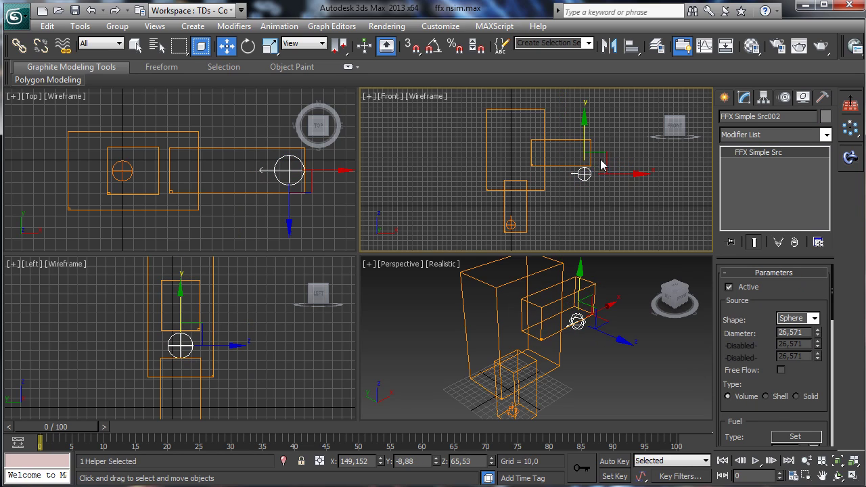
{"action": "left_click", "coordinate": [510, 224]}
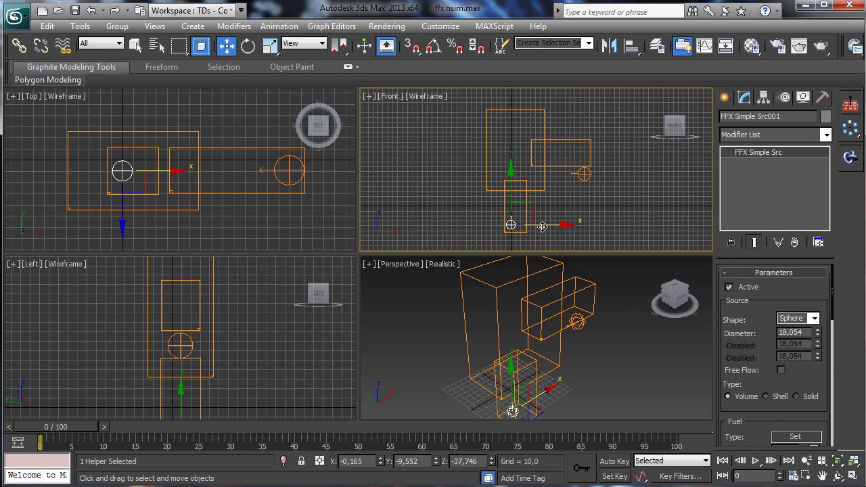
{"action": "left_click", "coordinate": [636, 49]}
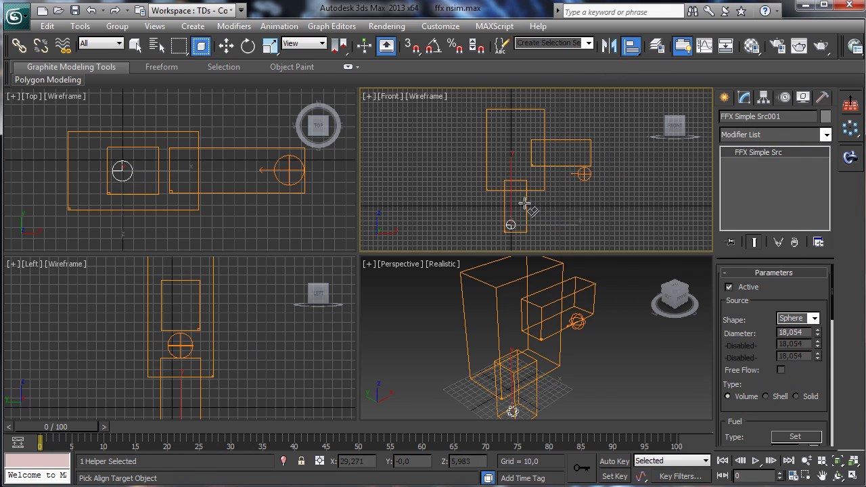
{"action": "left_click", "coordinate": [527, 204]}
{"action": "left_click", "coordinate": [662, 170]}
{"action": "left_click", "coordinate": [707, 171]}
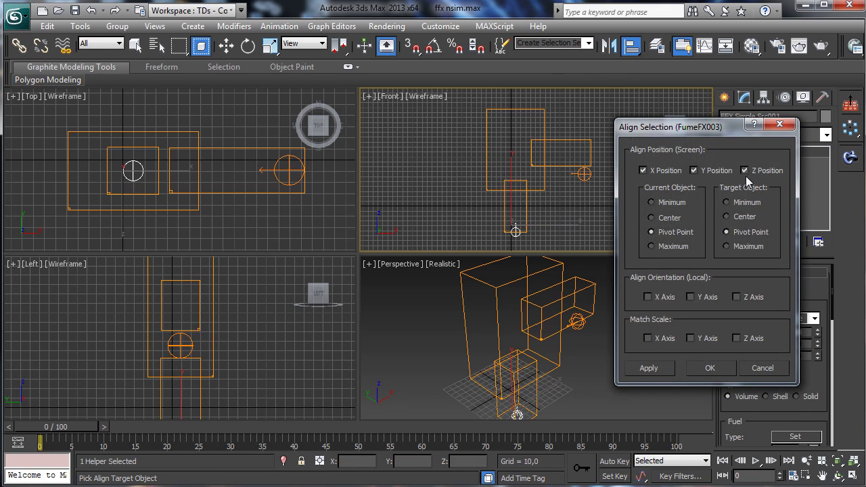
{"action": "left_click", "coordinate": [710, 368]}
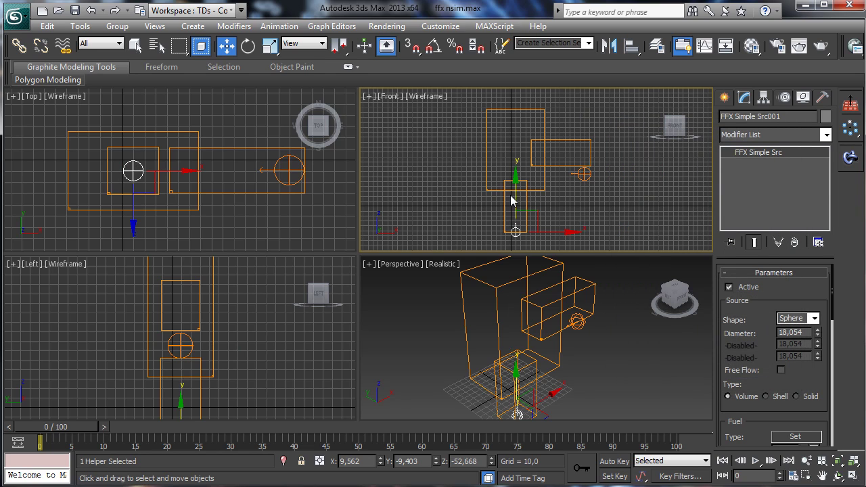
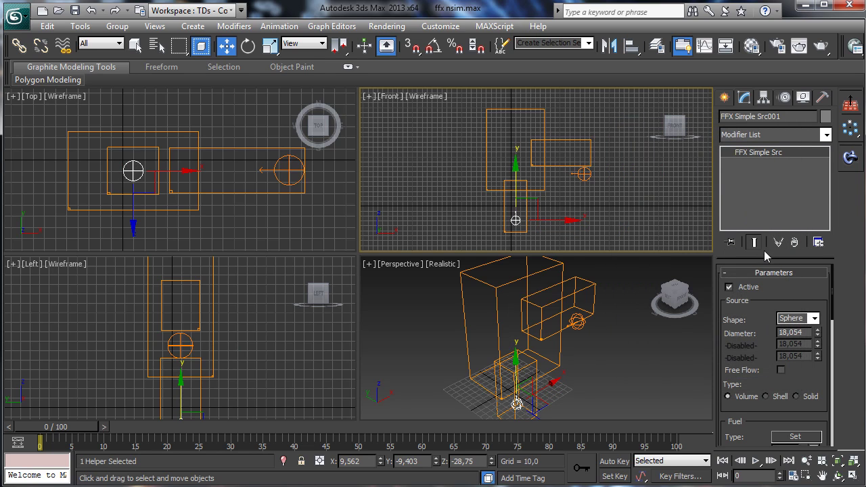
{"action": "left_click_drag", "start_coordinate": [817, 333], "coordinate": [817, 357]}
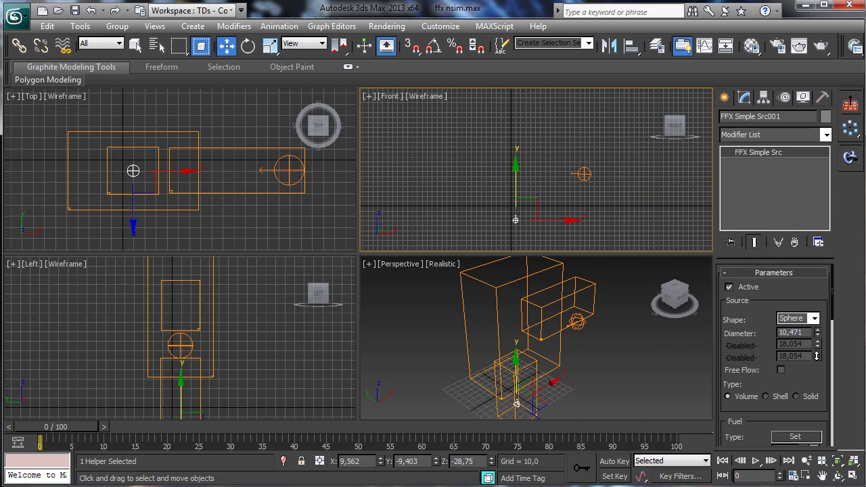
{"action": "right_click", "coordinate": [475, 336]}
- Align the second simple source inside the horizontal container at about X 142.3 and Z 109, and reduce its diameter to about 11.7
{"action": "left_click", "coordinate": [580, 173]}
{"action": "left_click", "coordinate": [629, 45]}
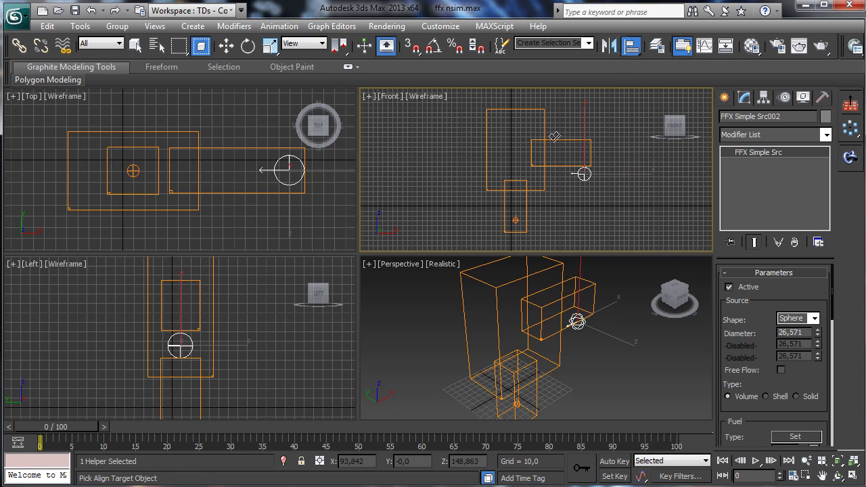
{"action": "left_click", "coordinate": [572, 141]}
{"action": "left_click", "coordinate": [710, 367]}
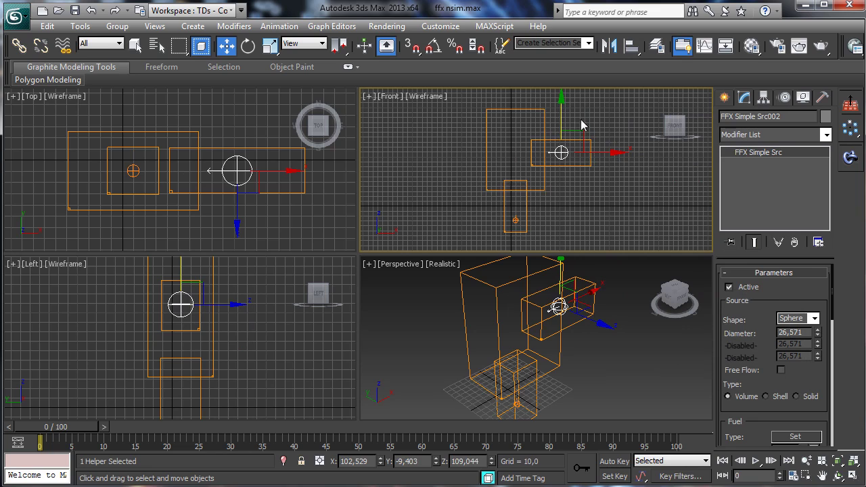
{"action": "left_click_drag", "start_coordinate": [606, 153], "coordinate": [626, 151]}
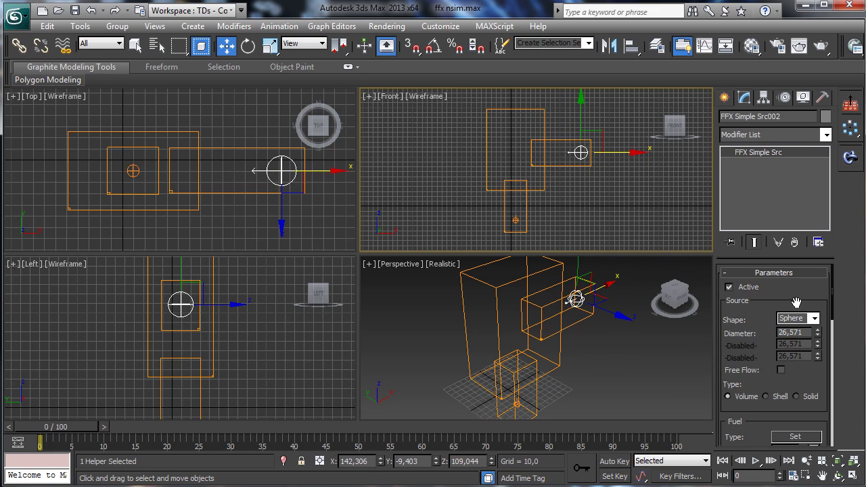
{"action": "left_click_drag", "start_coordinate": [817, 333], "coordinate": [823, 363]}
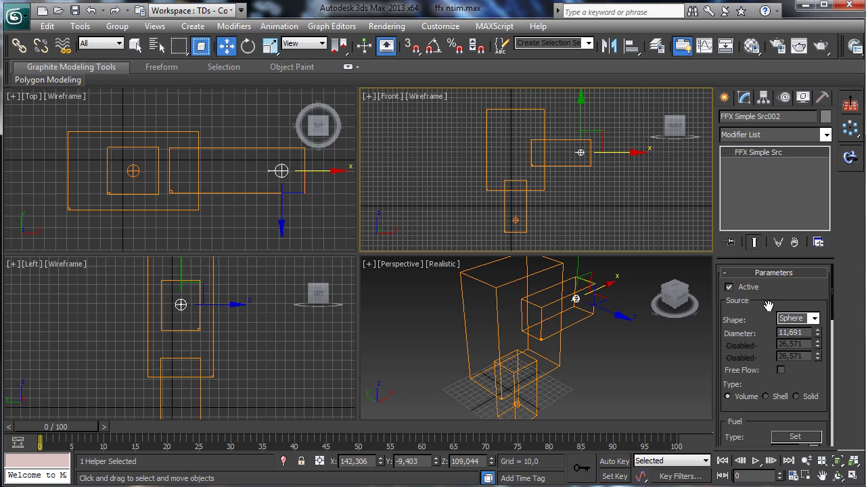
- Set the directional velocity of the second simple source to 4
{"action": "left_click_drag", "start_coordinate": [767, 351], "coordinate": [757, 228]}
{"action": "scroll", "coordinate": [764, 313], "scroll_direction": "down", "scroll_amount": 3}
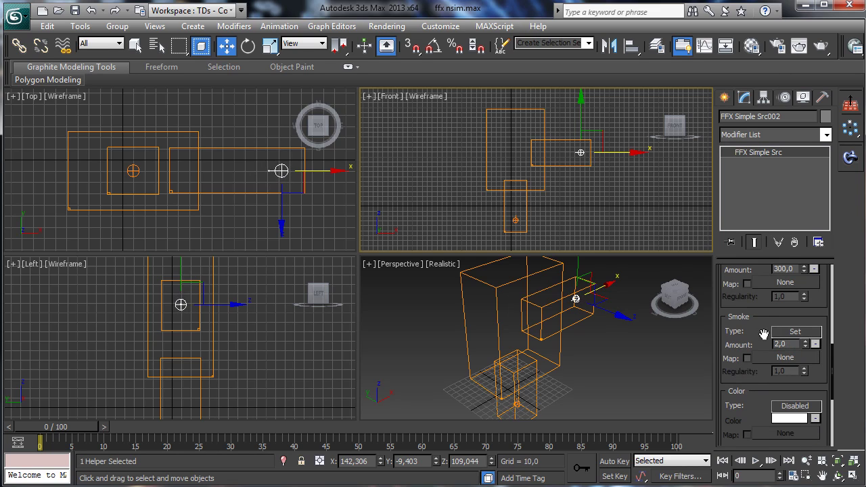
{"action": "scroll", "coordinate": [761, 342], "scroll_direction": "down", "scroll_amount": 3}
{"action": "key", "text": "Tab"}
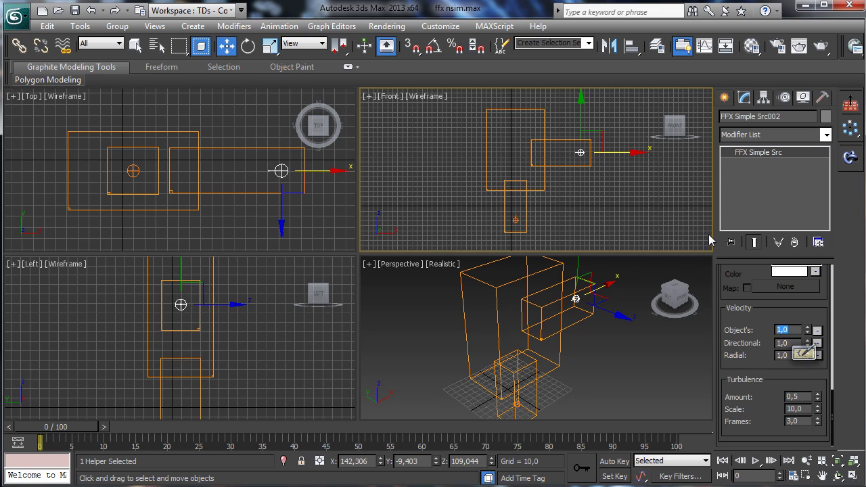
{"action": "left_click", "coordinate": [784, 343]}
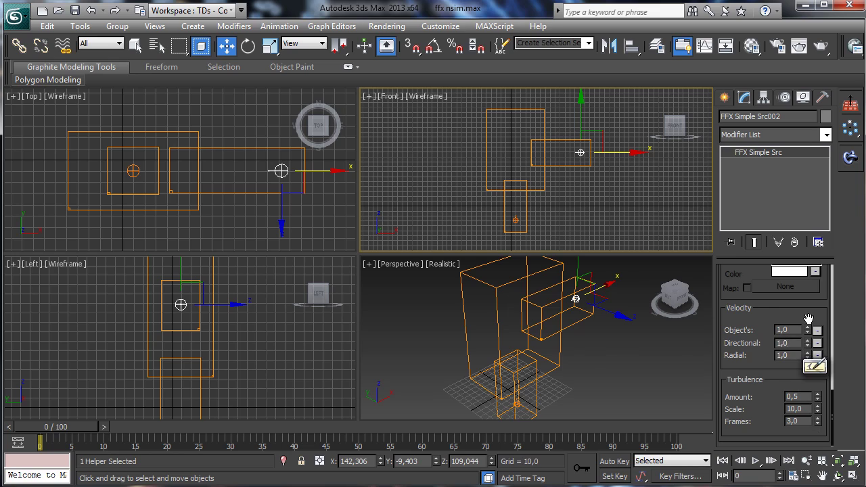
{"action": "key", "text": "BackSpace"}
{"action": "key", "text": "BackSpace"}
{"action": "key", "text": "BackSpace"}
{"action": "type", "text": "4"}
{"action": "key", "text": "Return"}
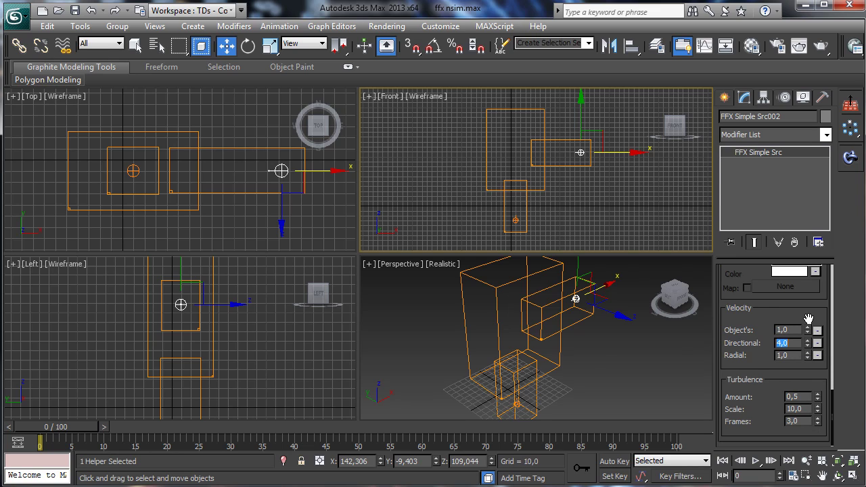
- Maximize the perspective view and set the tall FumeFX container to be used for N-Sim as the master grid
{"action": "right_click", "coordinate": [398, 327]}
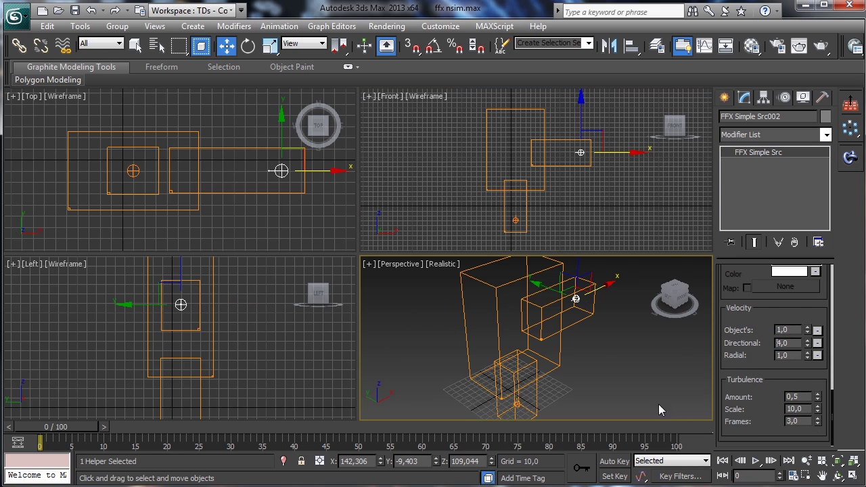
{"action": "left_click", "coordinate": [851, 474]}
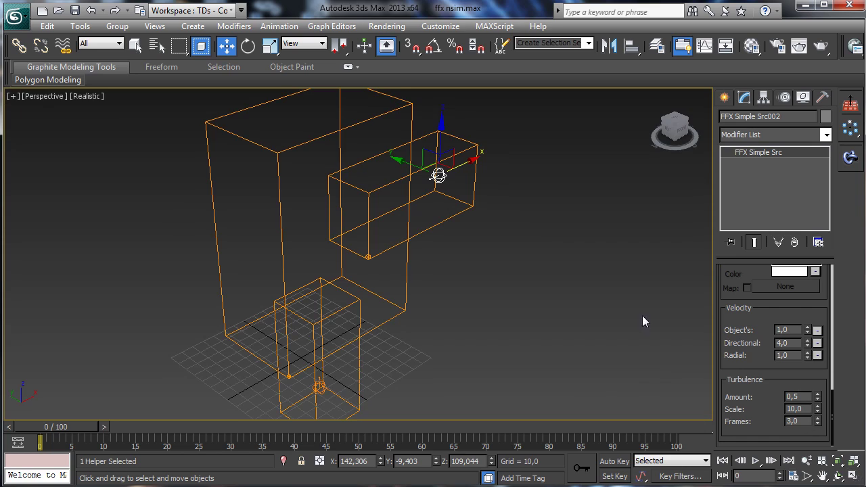
{"action": "left_click", "coordinate": [245, 141]}
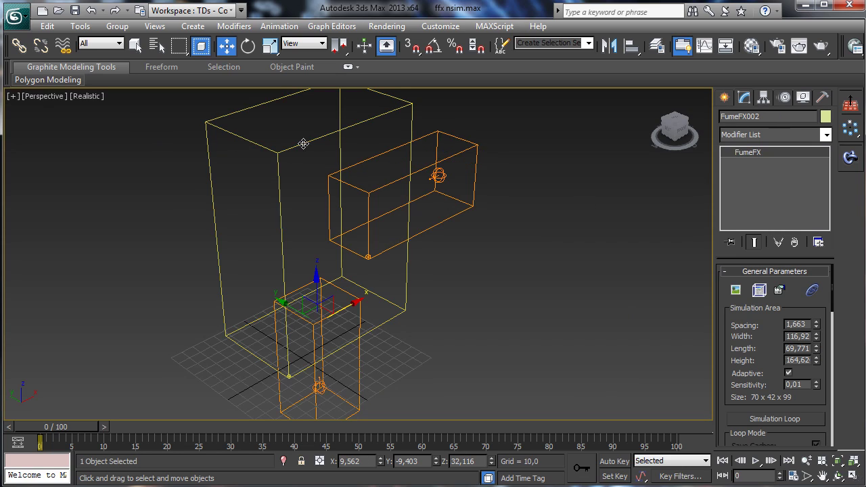
{"action": "left_click", "coordinate": [759, 289]}
{"action": "left_click_drag", "start_coordinate": [94, 42], "coordinate": [69, 31]}
{"action": "left_click_drag", "start_coordinate": [58, 485], "coordinate": [59, 467]}
{"action": "left_click", "coordinate": [64, 82]}
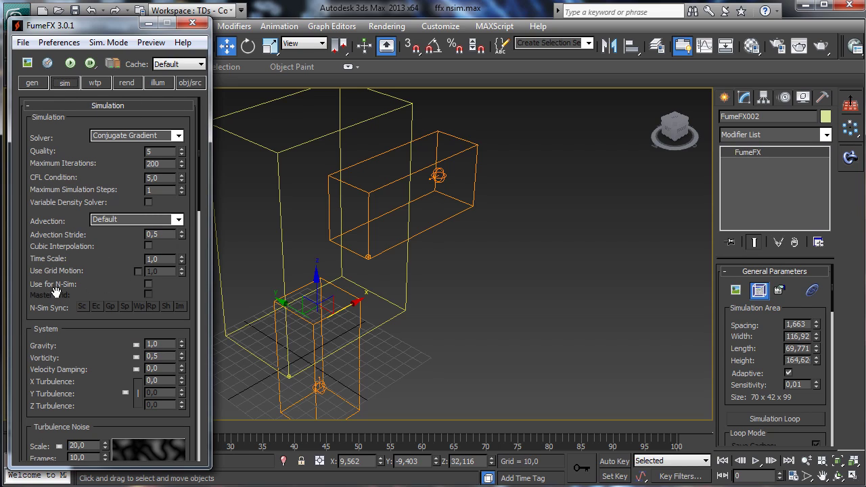
{"action": "left_click", "coordinate": [149, 284]}
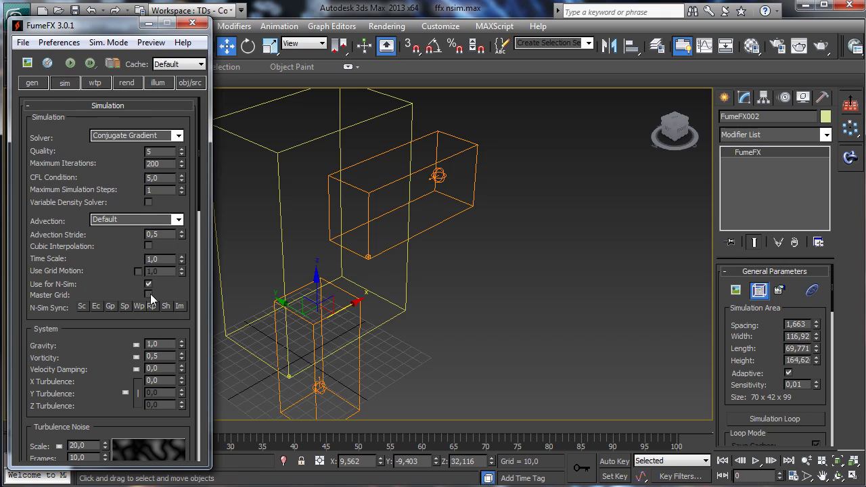
{"action": "left_click", "coordinate": [148, 295]}
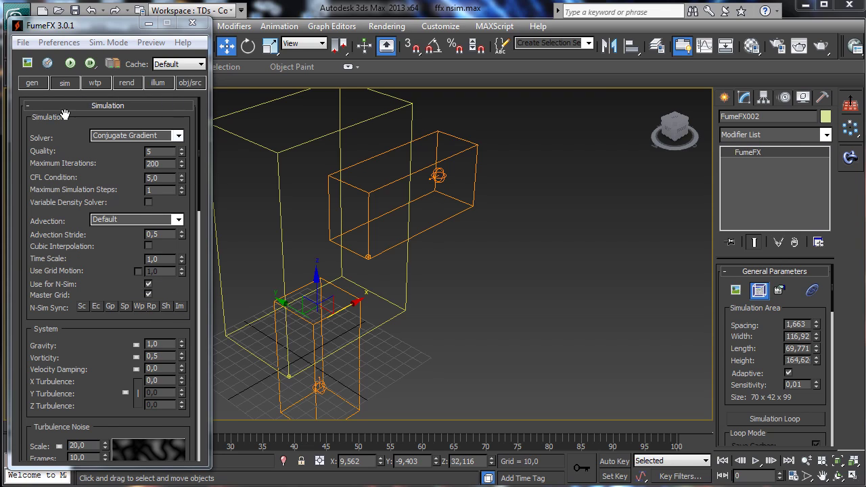
{"action": "left_click", "coordinate": [97, 306]}
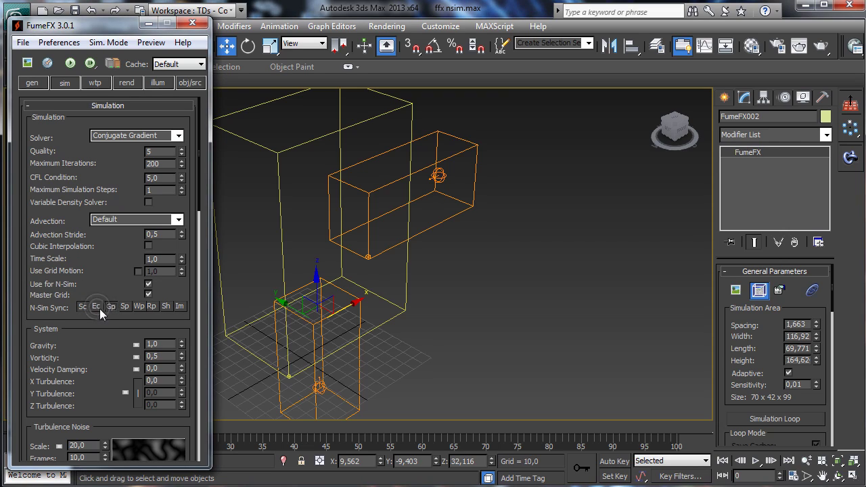
{"action": "left_click", "coordinate": [152, 306]}
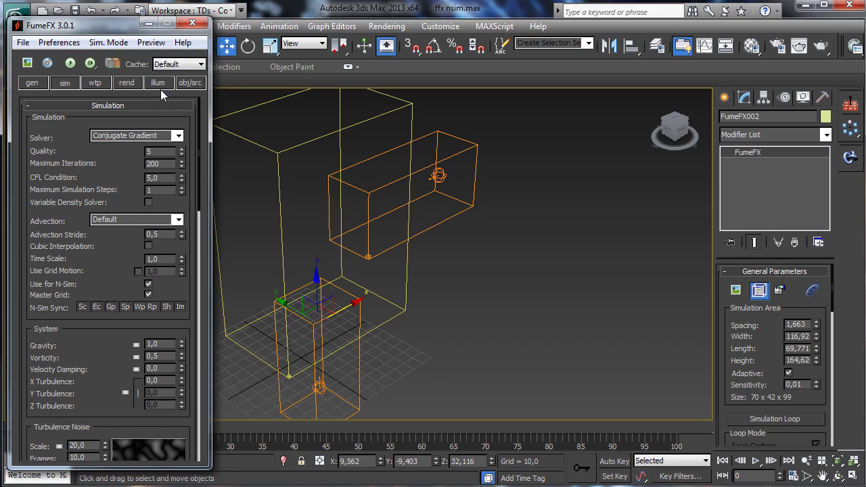
- Enable Use for N-Sim in the simulation parameters of the horizontal container
{"action": "left_click", "coordinate": [358, 191]}
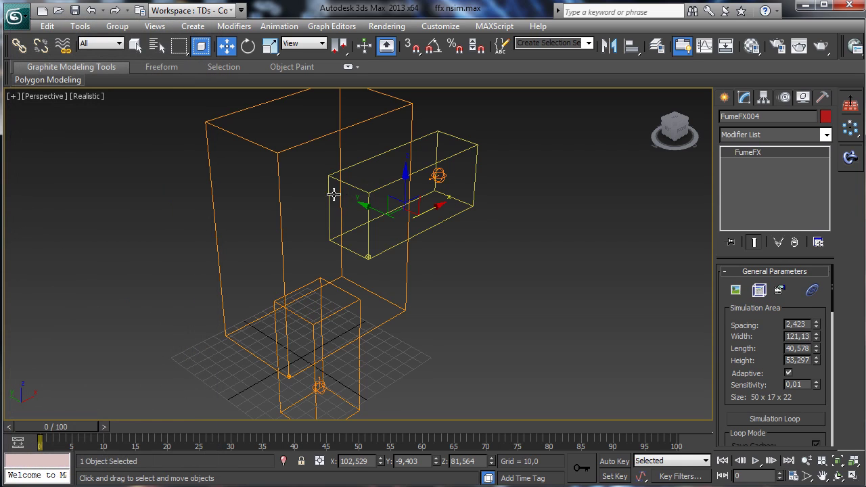
{"action": "left_click", "coordinate": [758, 290]}
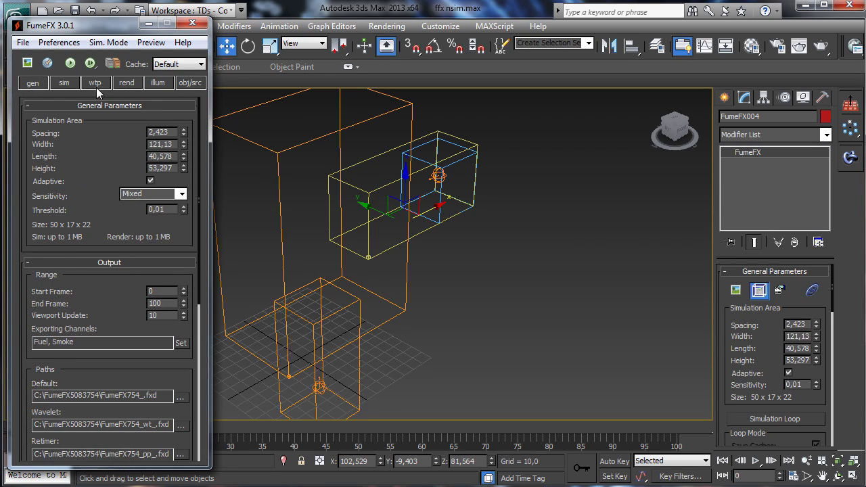
{"action": "left_click", "coordinate": [63, 82]}
{"action": "scroll", "coordinate": [114, 250], "scroll_direction": "down", "scroll_amount": 2}
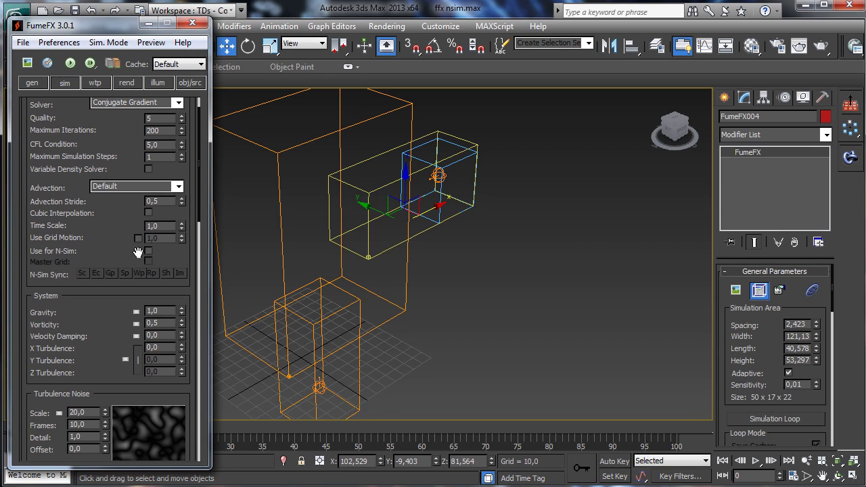
{"action": "left_click", "coordinate": [148, 251]}
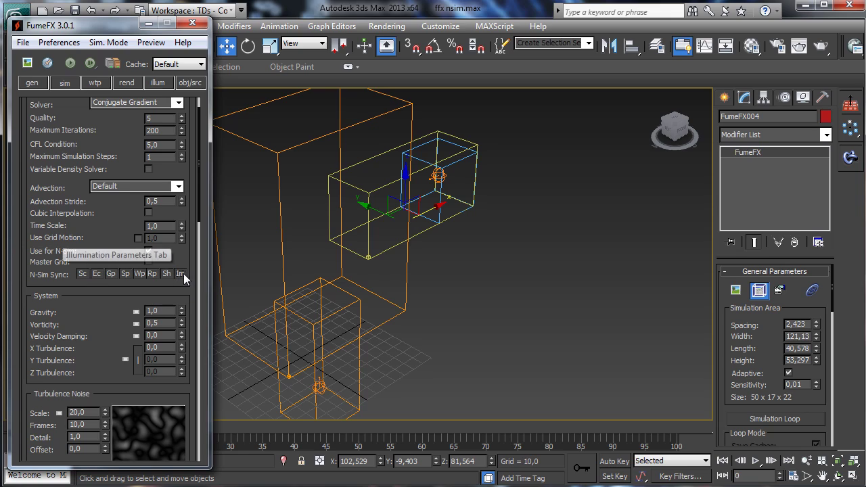
- Enable Use for N-Sim in the simulation parameters of the narrow lower container
{"action": "left_click", "coordinate": [312, 325]}
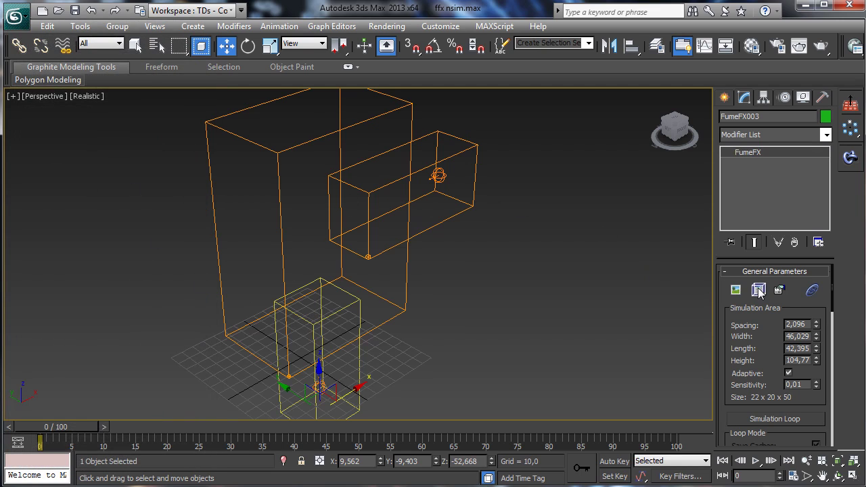
{"action": "left_click", "coordinate": [745, 287]}
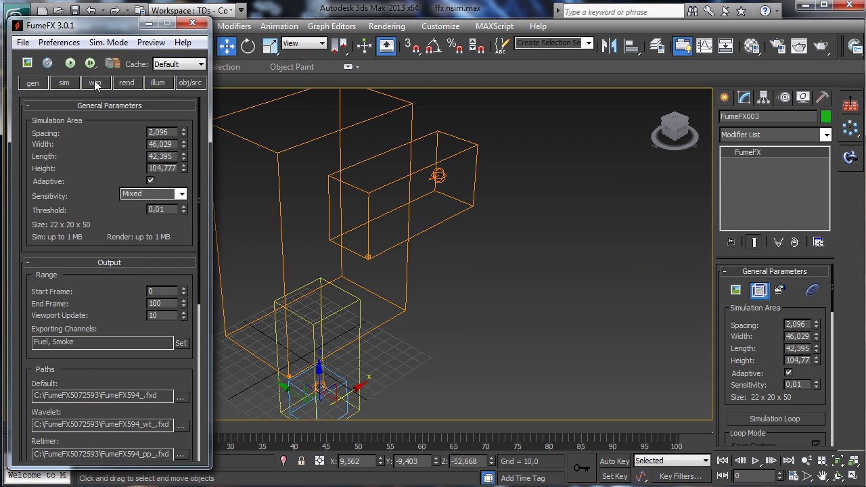
{"action": "left_click", "coordinate": [64, 83]}
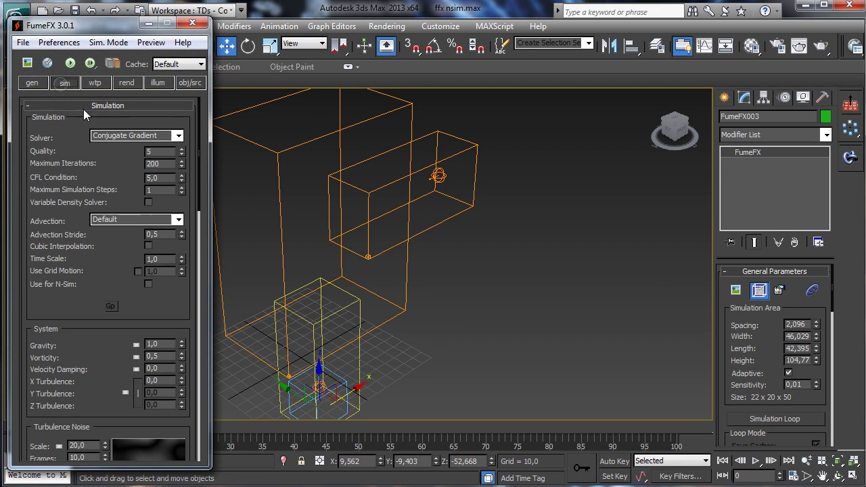
{"action": "left_click", "coordinate": [148, 285]}
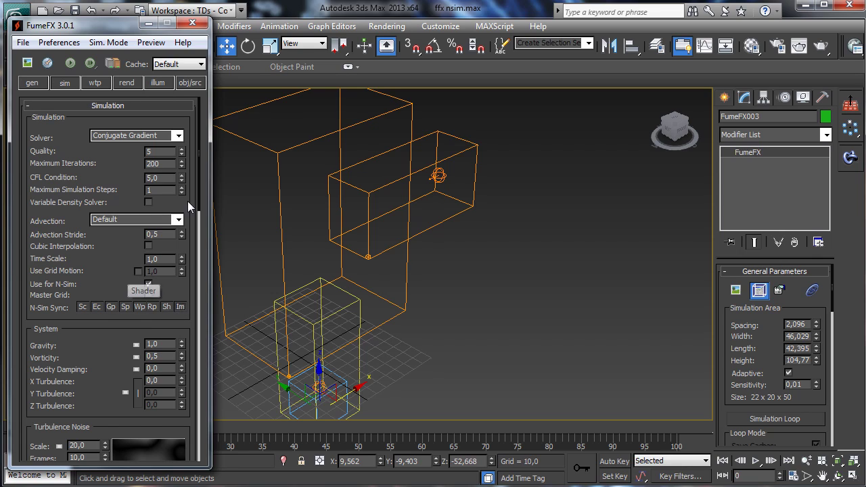
- Add the lower simple source, FFX Simple Src001, to the narrow container's object and source list
{"action": "left_click", "coordinate": [190, 82]}
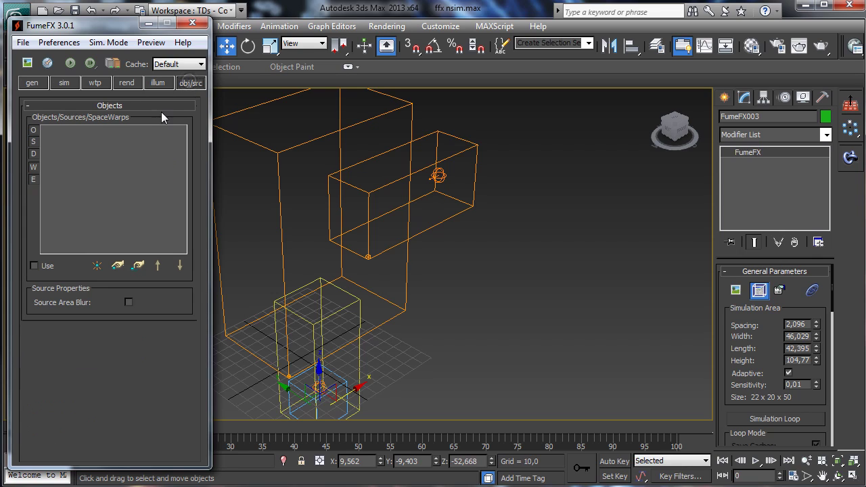
{"action": "left_click", "coordinate": [117, 265]}
{"action": "left_click", "coordinate": [323, 388]}
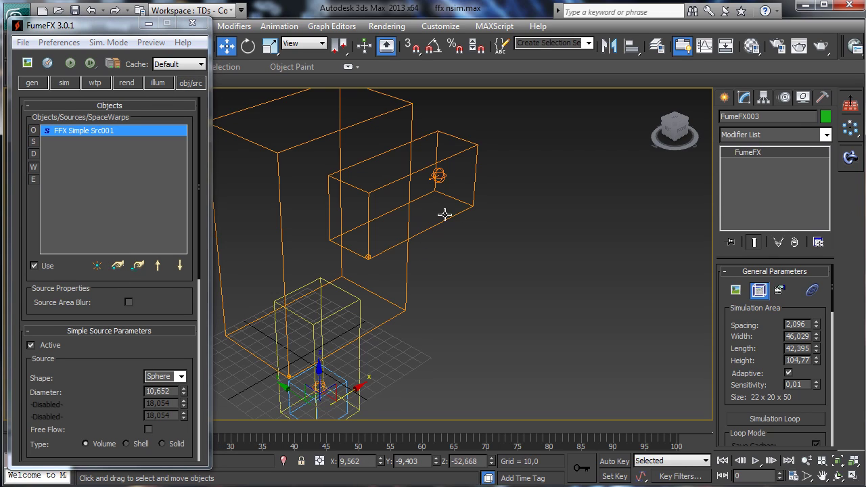
- Add FFX Simple Src002 to the horizontal container's object and source list
{"action": "left_click", "coordinate": [450, 156]}
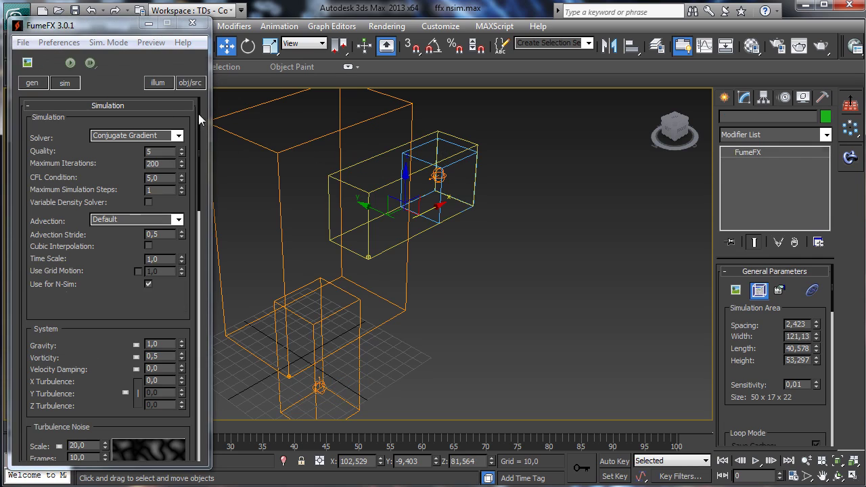
{"action": "left_click", "coordinate": [190, 83]}
{"action": "left_click", "coordinate": [117, 265]}
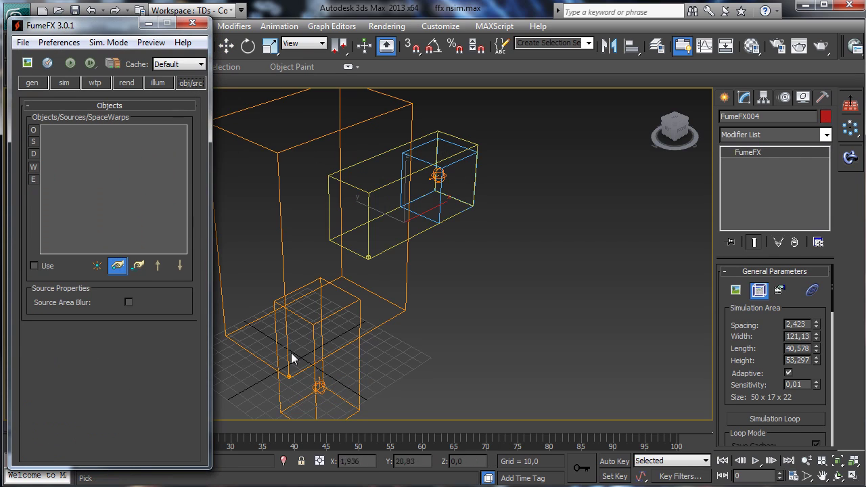
{"action": "left_click", "coordinate": [437, 176]}
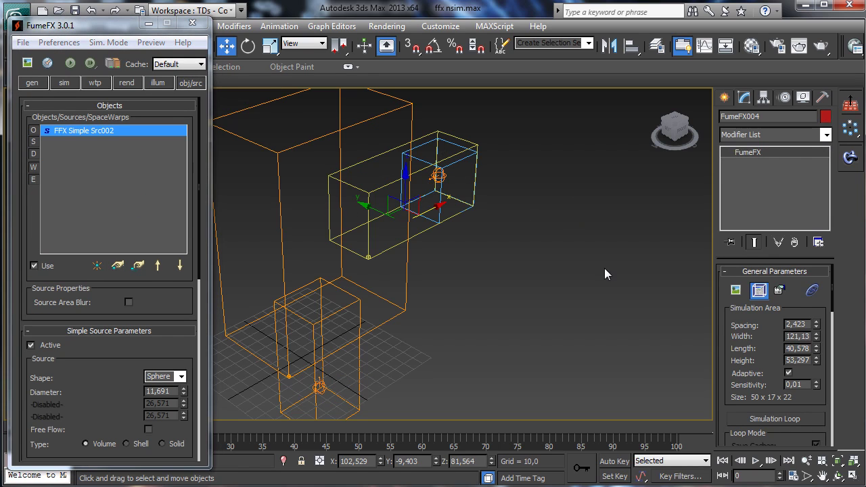
- Run the default N-Sim simulation for frames 0 to 100 from the tall master container with the output preview open
{"action": "left_click", "coordinate": [837, 475]}
{"action": "left_click_drag", "start_coordinate": [353, 235], "coordinate": [545, 284]}
{"action": "left_click", "coordinate": [822, 475]}
{"action": "left_click_drag", "start_coordinate": [370, 280], "coordinate": [403, 258]}
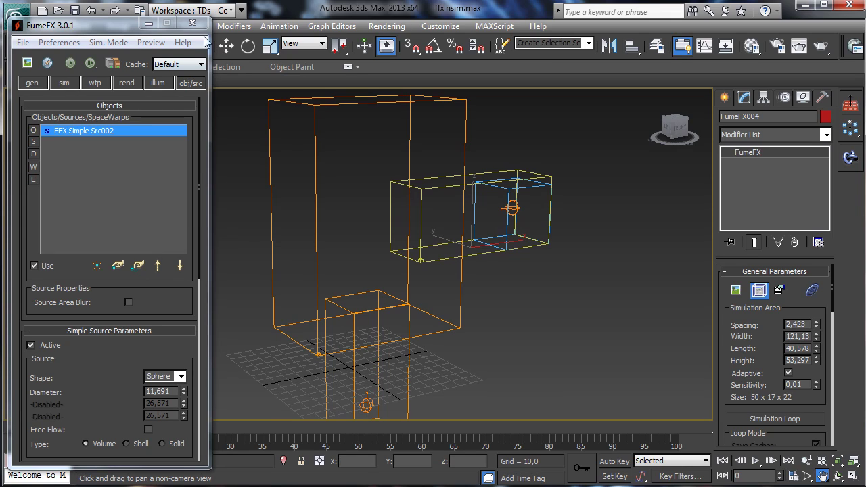
{"action": "left_click_drag", "start_coordinate": [98, 26], "coordinate": [98, 54]}
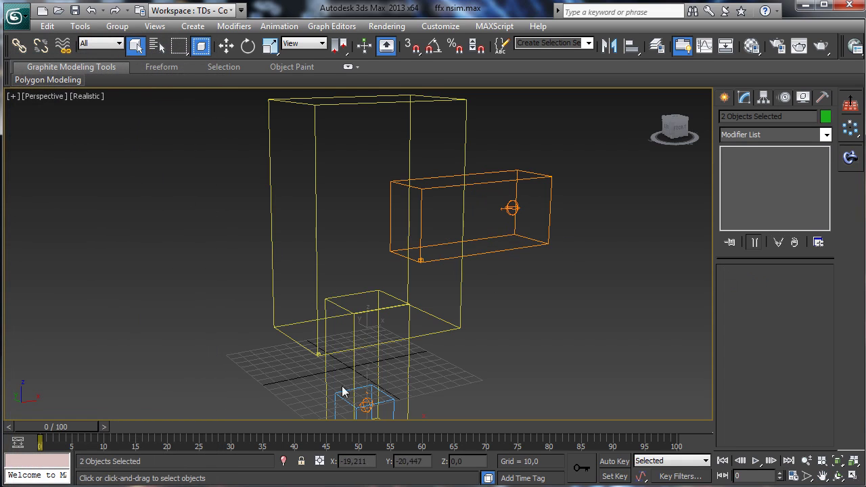
{"action": "left_click", "coordinate": [352, 379]}
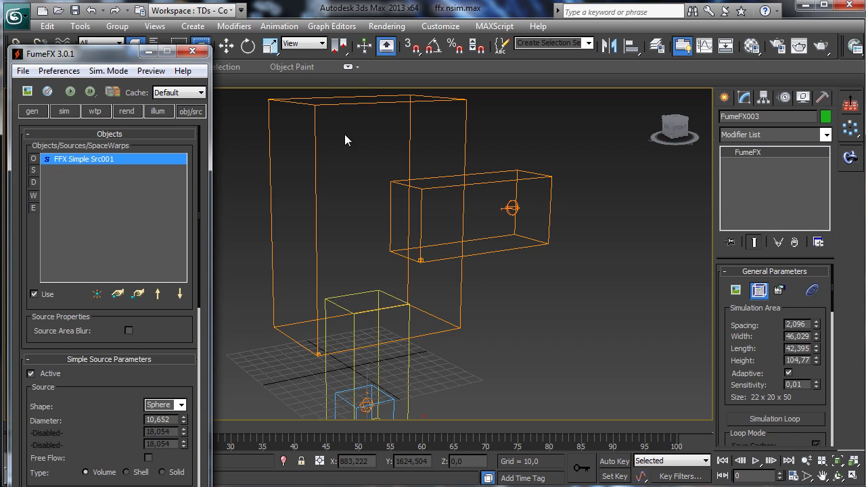
{"action": "left_click", "coordinate": [315, 106]}
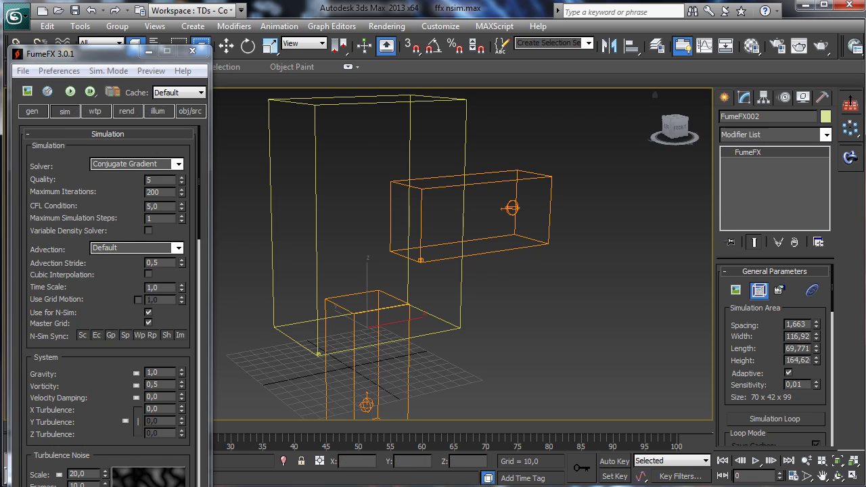
{"action": "left_click_drag", "start_coordinate": [612, 143], "coordinate": [637, 121]}
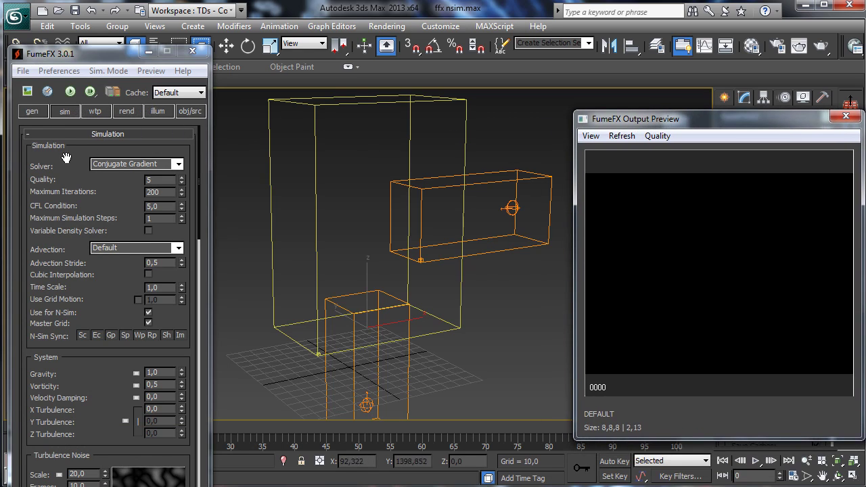
{"action": "left_click", "coordinate": [49, 93]}
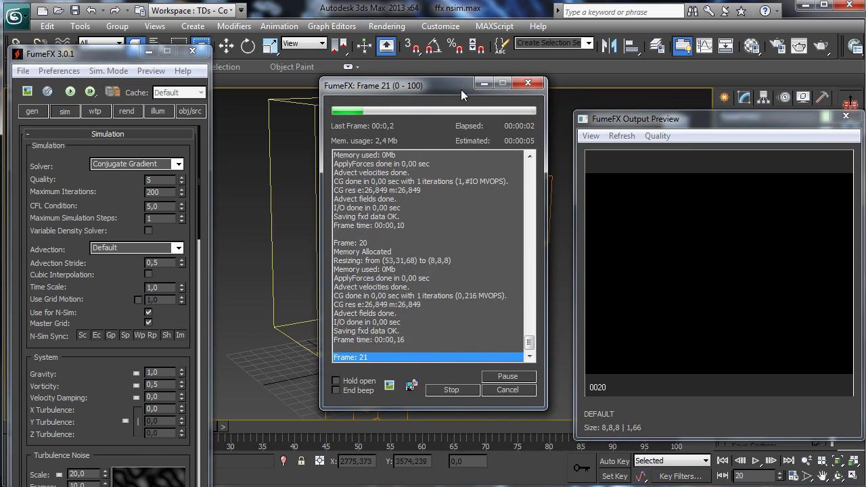
{"action": "left_click_drag", "start_coordinate": [425, 83], "coordinate": [138, 89]}
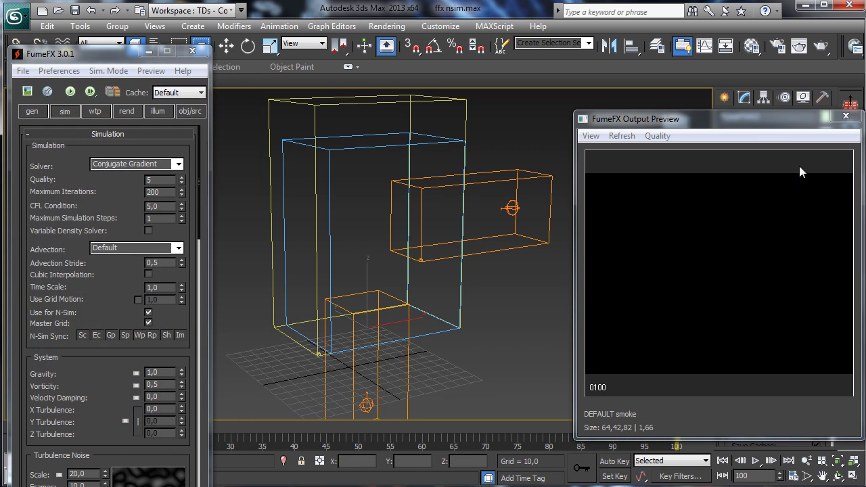
- Close the output preview and scrub the timeline to frame 64 to view the tall container's smoke
{"action": "left_click_drag", "start_coordinate": [783, 121], "coordinate": [715, 330]}
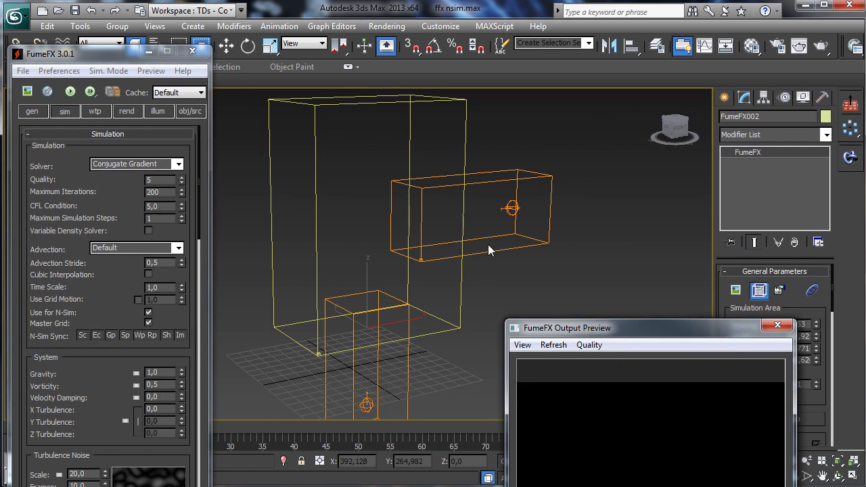
{"action": "left_click", "coordinate": [777, 325]}
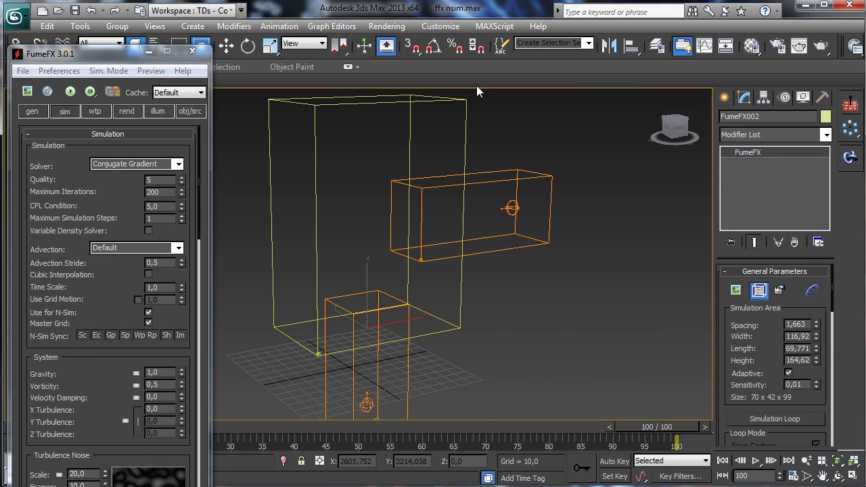
{"action": "scroll", "coordinate": [768, 336], "scroll_direction": "down", "scroll_amount": 10}
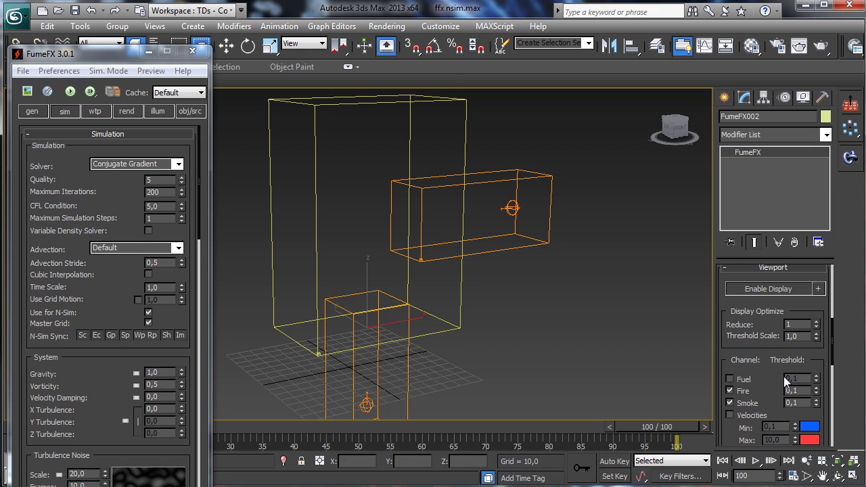
{"action": "scroll", "coordinate": [771, 367], "scroll_direction": "down", "scroll_amount": 2}
{"action": "left_click_drag", "start_coordinate": [551, 427], "coordinate": [440, 427]}
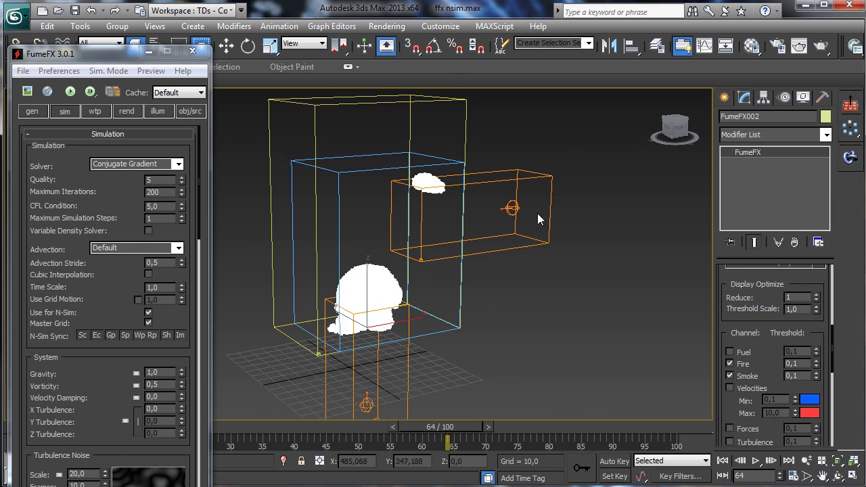
- Inspect the fire in the horizontal and narrow containers by switching each one's Smoke channel display off and on again
{"action": "left_click", "coordinate": [549, 199]}
{"action": "left_click", "coordinate": [740, 376]}
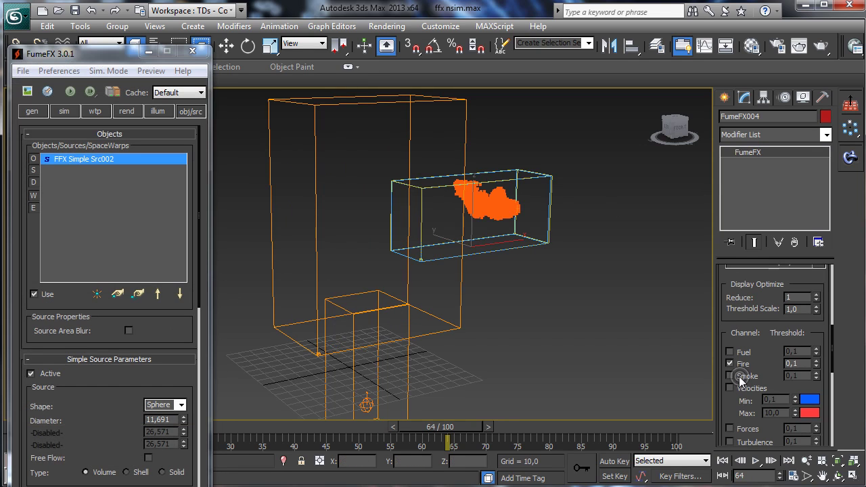
{"action": "left_click", "coordinate": [730, 376]}
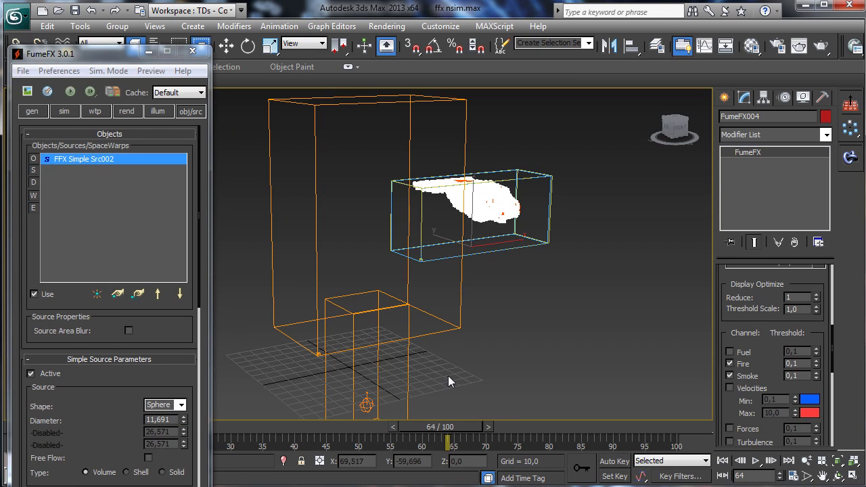
{"action": "left_click", "coordinate": [409, 379]}
{"action": "left_click", "coordinate": [730, 376]}
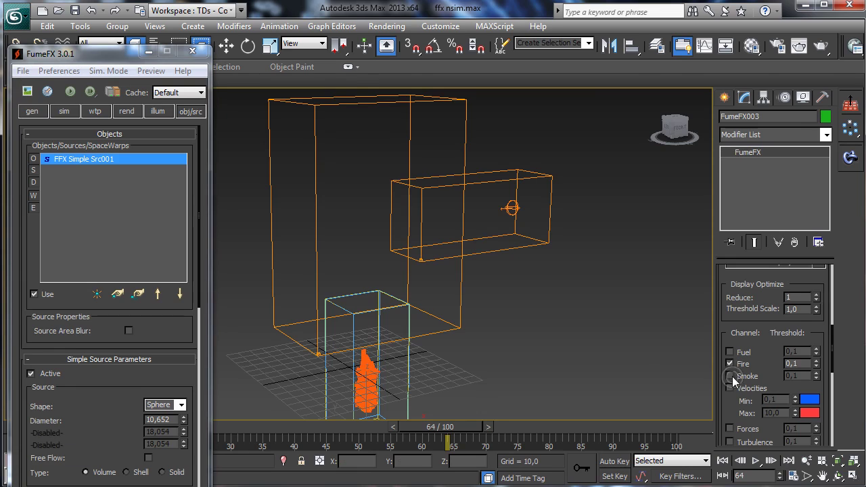
{"action": "left_click", "coordinate": [729, 376]}
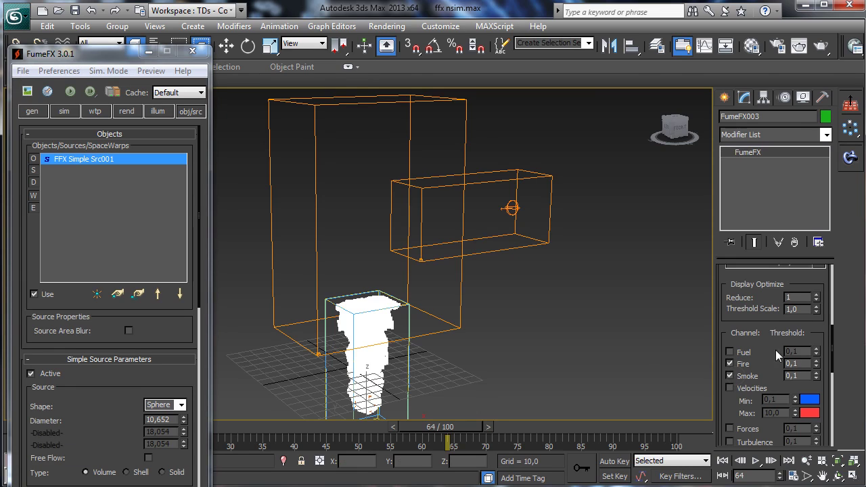
- Set the narrow container's viewport display Reduce value to 2
{"action": "left_click", "coordinate": [817, 295]}
{"action": "left_click", "coordinate": [817, 295]}
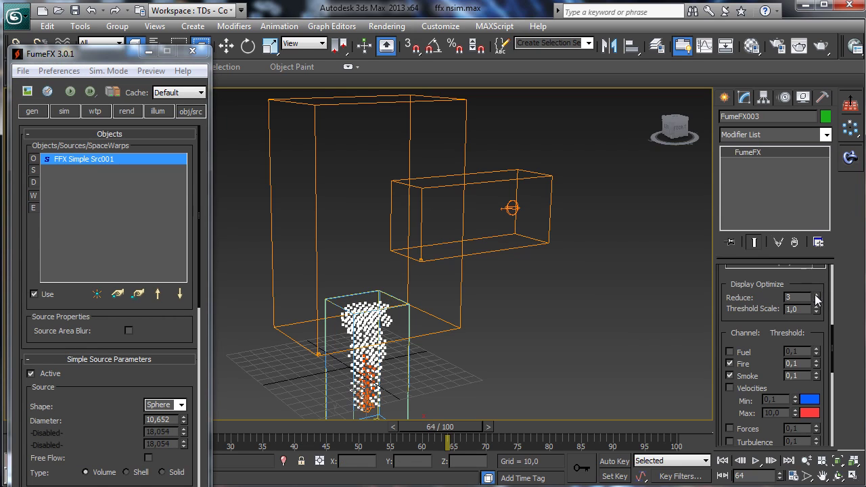
{"action": "left_click", "coordinate": [816, 301]}
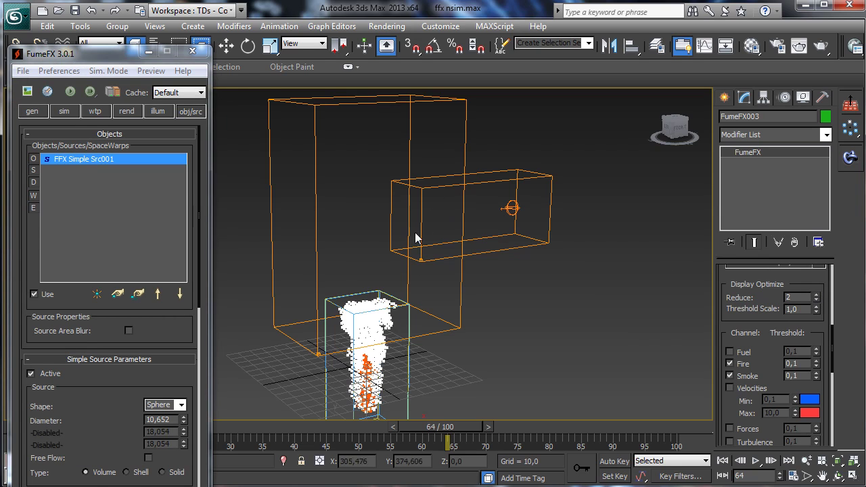
- Select all three containers together, scrub the timeline up to frame 65 to review the combined smoke, and clear the selection
{"action": "left_click", "coordinate": [484, 182], "text": "ctrl"}
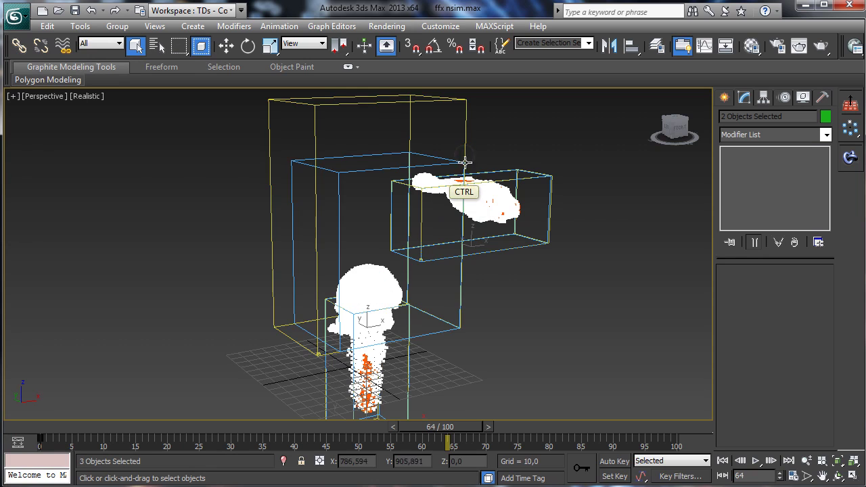
{"action": "left_click_drag", "start_coordinate": [23, 428], "coordinate": [448, 168]}
{"action": "left_click", "coordinate": [605, 179]}
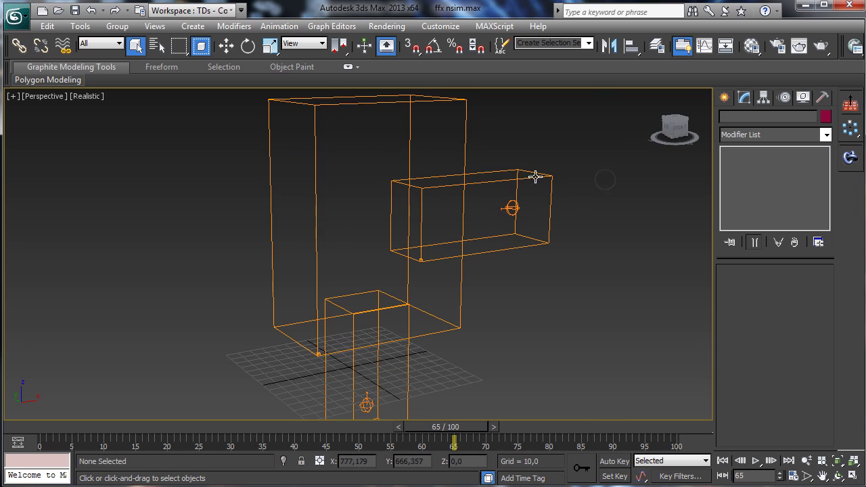
- Set the Directional velocity of FFX Simple Src002 in the horizontal container to 8
{"action": "left_click", "coordinate": [509, 208]}
{"action": "scroll", "coordinate": [758, 342], "scroll_direction": "down", "scroll_amount": 5}
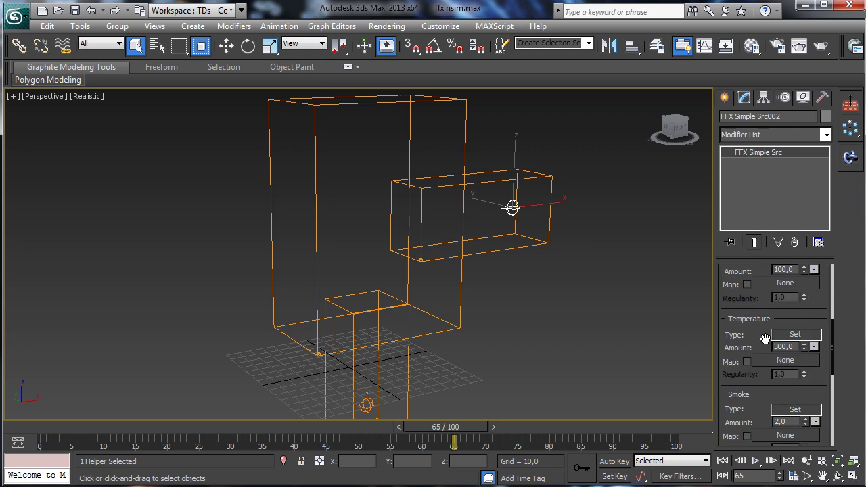
{"action": "left_click_drag", "start_coordinate": [757, 346], "coordinate": [757, 142]}
{"action": "left_click_drag", "start_coordinate": [771, 353], "coordinate": [770, 309]}
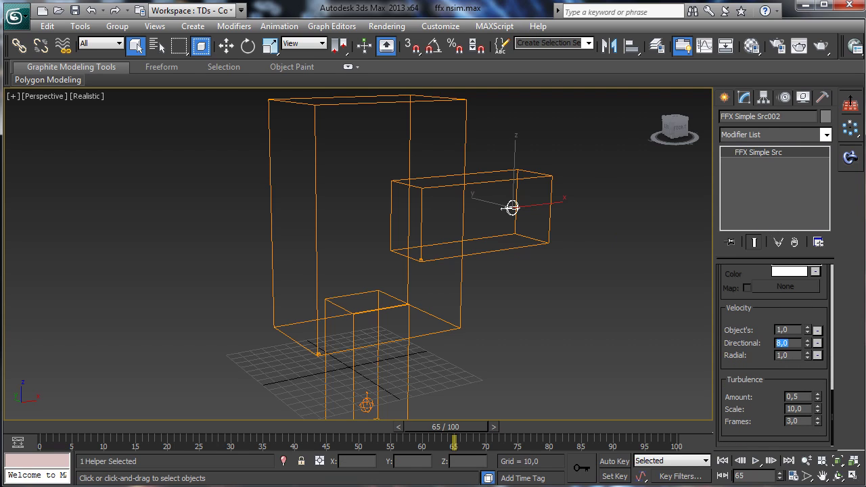
- Extend the scene's animation end time to frame 200
{"action": "left_click", "coordinate": [789, 477]}
{"action": "type", "text": "200"}
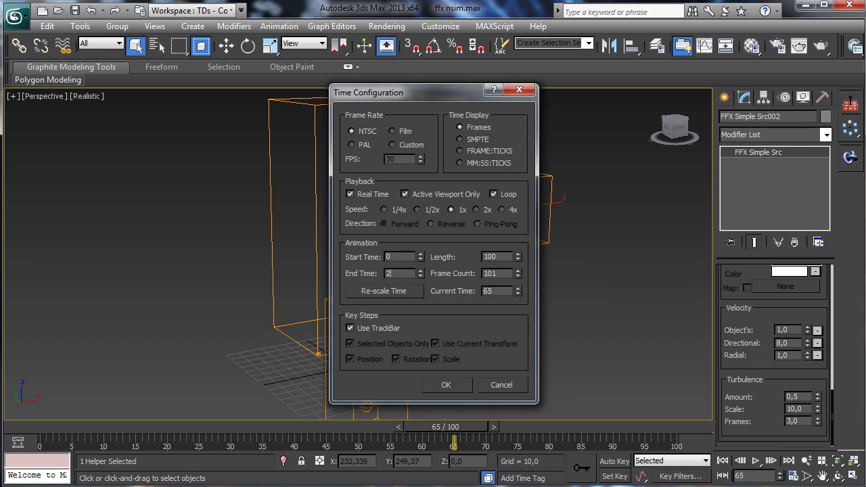
{"action": "key", "text": "Return"}
{"action": "left_click", "coordinate": [447, 383]}
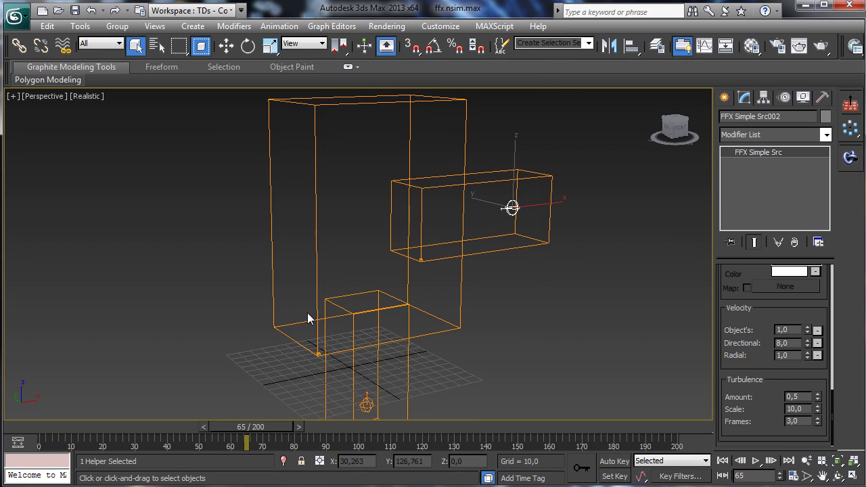
- Set the tall master container's output range to frames 0 to 200 and run the default simulation
{"action": "left_click", "coordinate": [343, 305]}
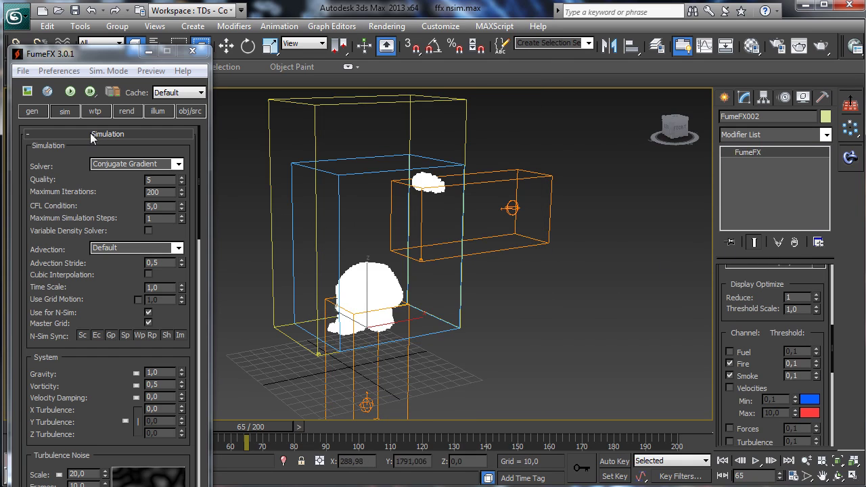
{"action": "left_click", "coordinate": [34, 113]}
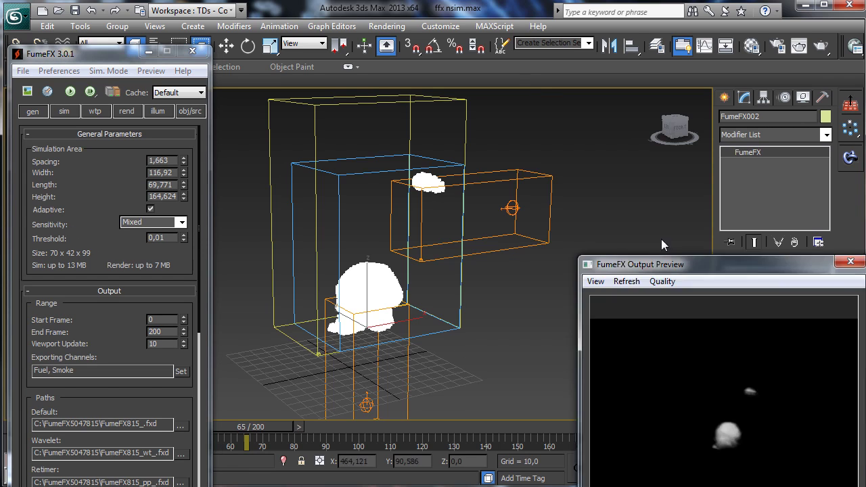
{"action": "left_click", "coordinate": [70, 91]}
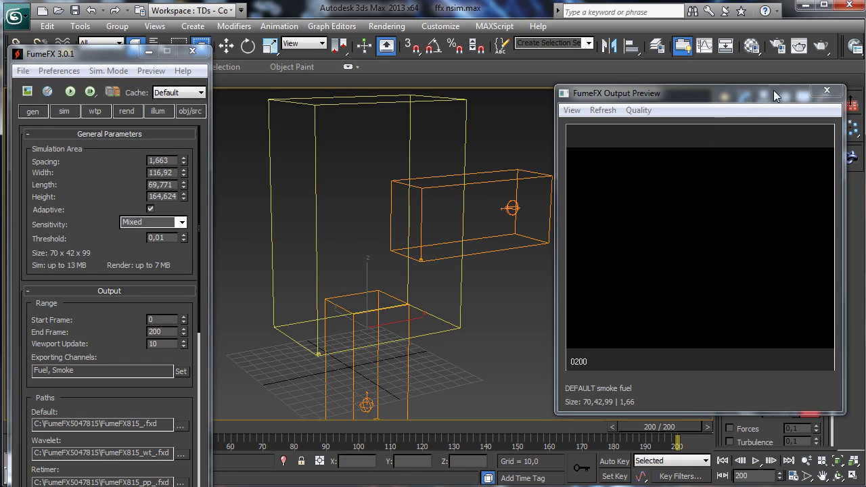
- Clear the output preview away, select all three containers and scrub the timeline to frame 59 to review the new simulation
{"action": "left_click_drag", "start_coordinate": [775, 92], "coordinate": [798, 273]}
{"action": "left_click", "coordinate": [340, 312]}
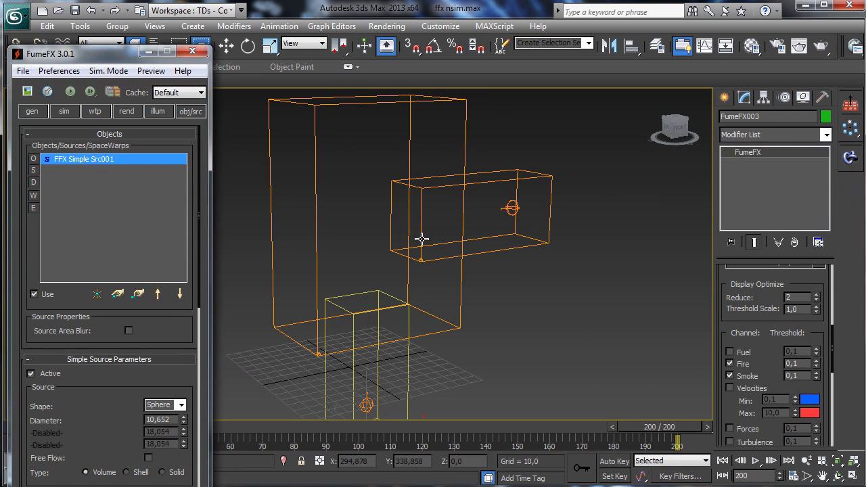
{"action": "left_click", "coordinate": [420, 239], "text": "ctrl"}
{"action": "left_click", "coordinate": [408, 141], "text": "ctrl"}
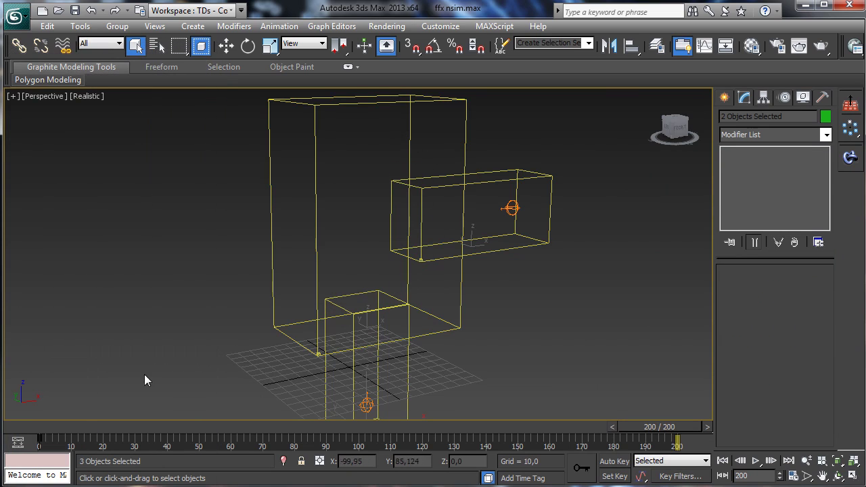
{"action": "left_click_drag", "start_coordinate": [13, 431], "coordinate": [232, 426]}
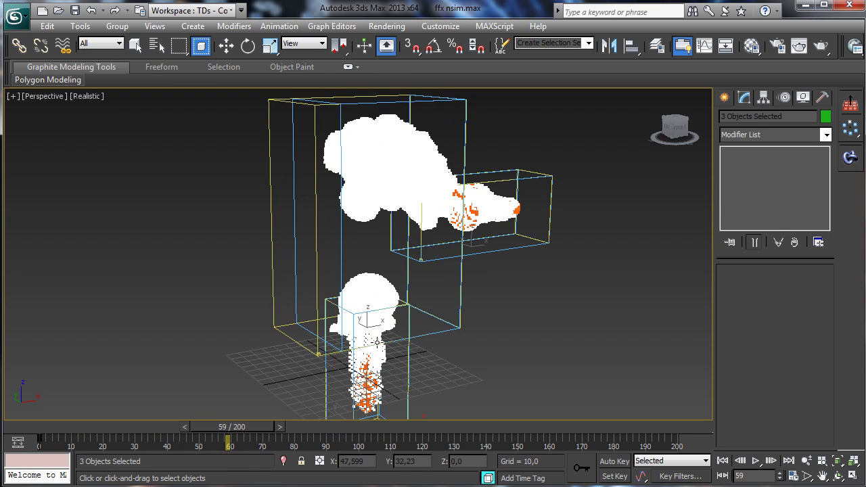
- Set the tall container's playback range to play to frame 200 and close its FumeFX window
{"action": "left_click", "coordinate": [314, 353]}
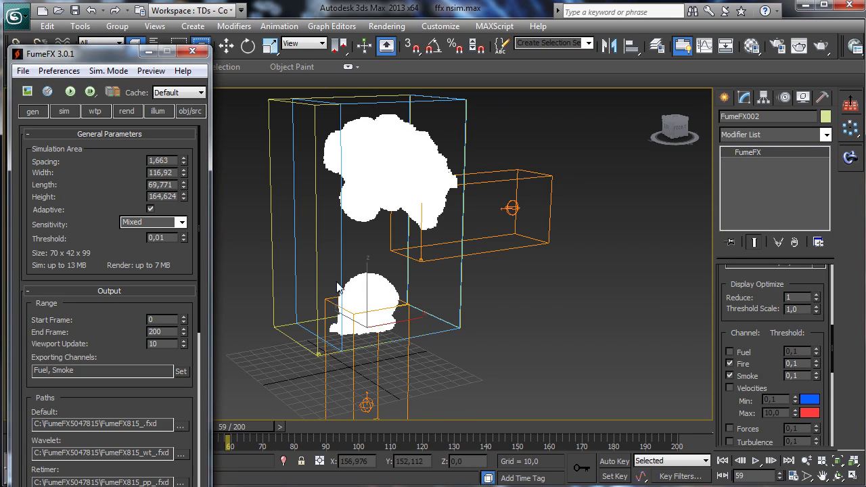
{"action": "scroll", "coordinate": [116, 309], "scroll_direction": "down", "scroll_amount": 5}
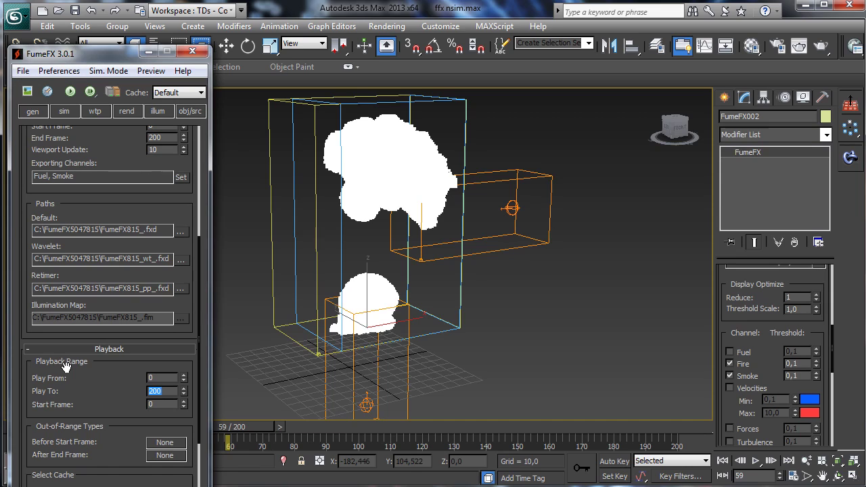
{"action": "left_click", "coordinate": [193, 52]}
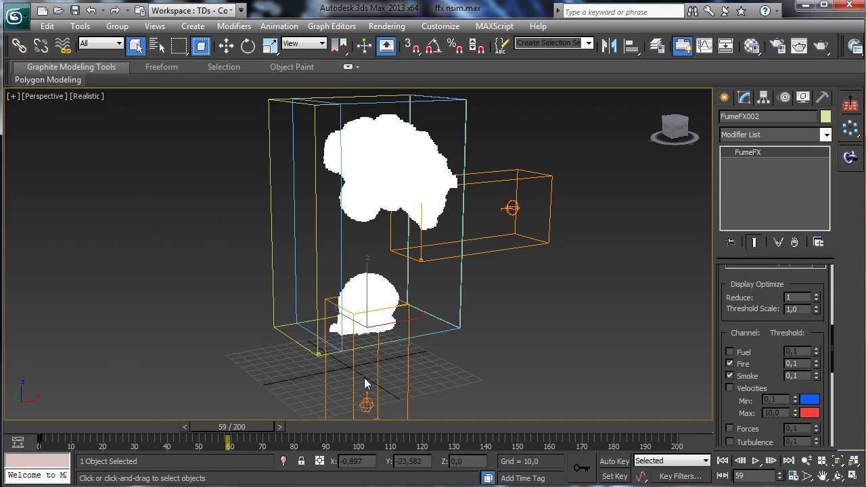
- Select all three containers again and scrub back and forth past frame 100, stopping at frame 82, to check their playback
{"action": "left_click", "coordinate": [480, 248], "text": "ctrl"}
{"action": "left_click", "coordinate": [486, 192], "text": "ctrl"}
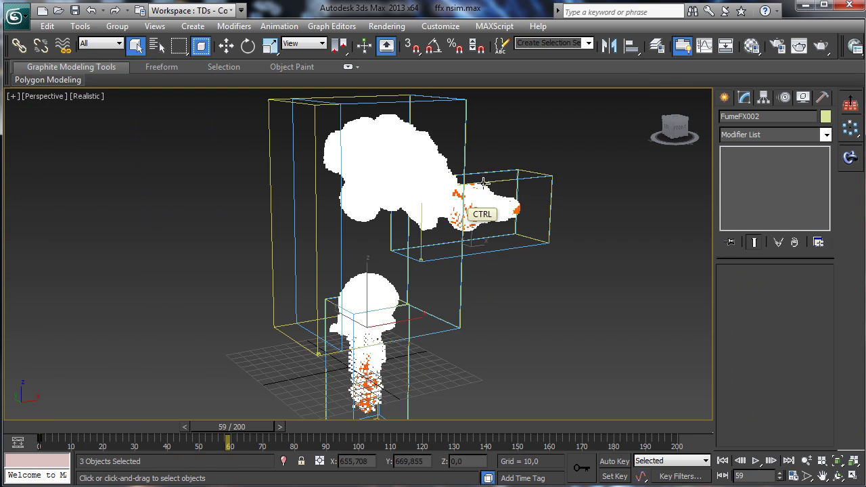
{"action": "left_click_drag", "start_coordinate": [212, 431], "coordinate": [673, 383]}
{"action": "left_click_drag", "start_coordinate": [589, 381], "coordinate": [415, 384]}
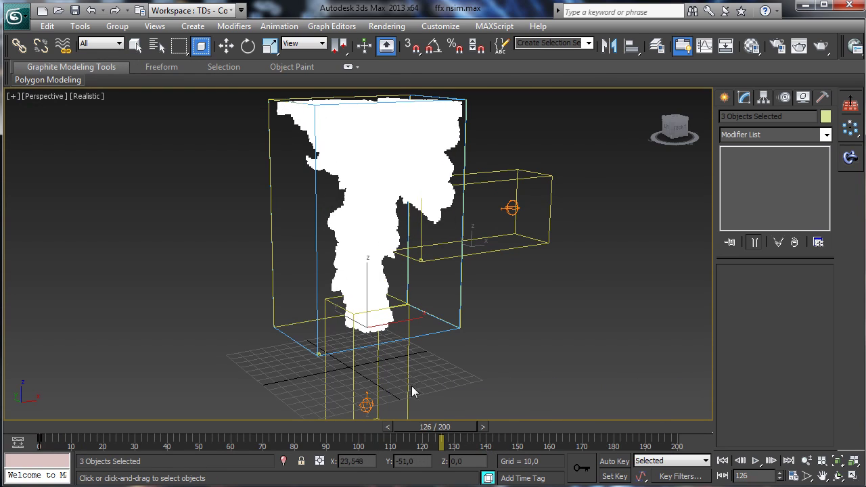
{"action": "left_click_drag", "start_coordinate": [408, 429], "coordinate": [281, 397]}
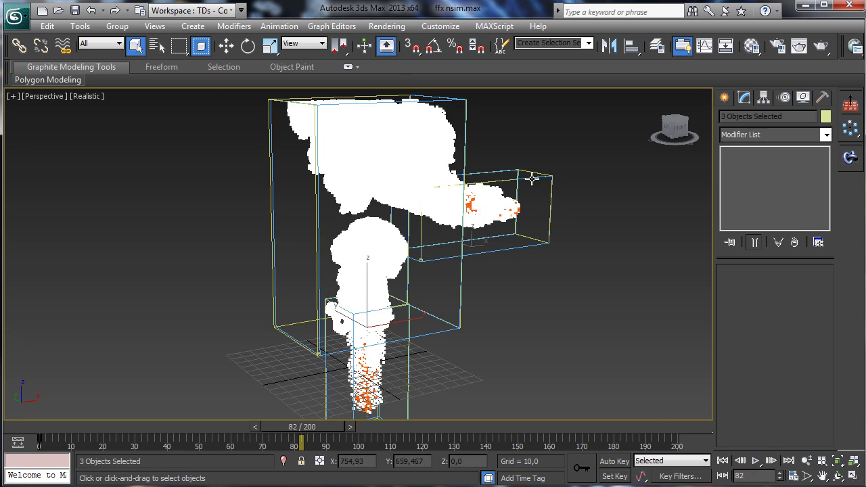
- Set the horizontal container's playback range to play to frame 200
{"action": "left_click", "coordinate": [533, 178]}
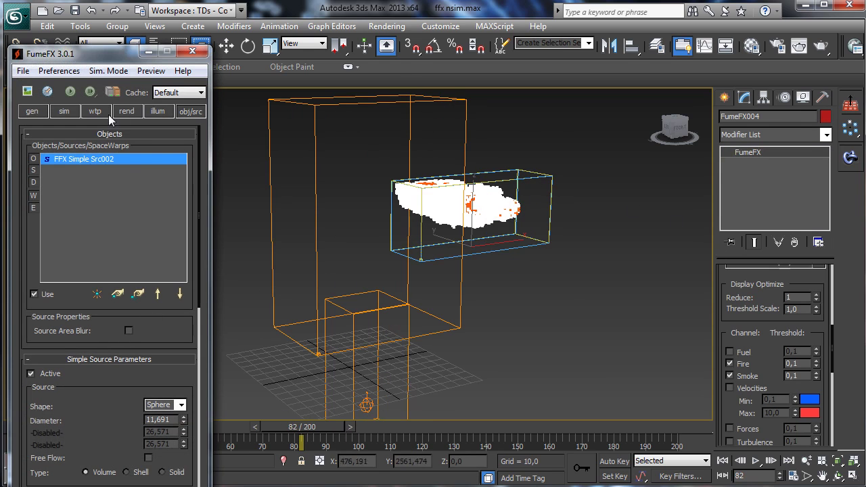
{"action": "left_click", "coordinate": [32, 111]}
{"action": "scroll", "coordinate": [118, 355], "scroll_direction": "down", "scroll_amount": 5}
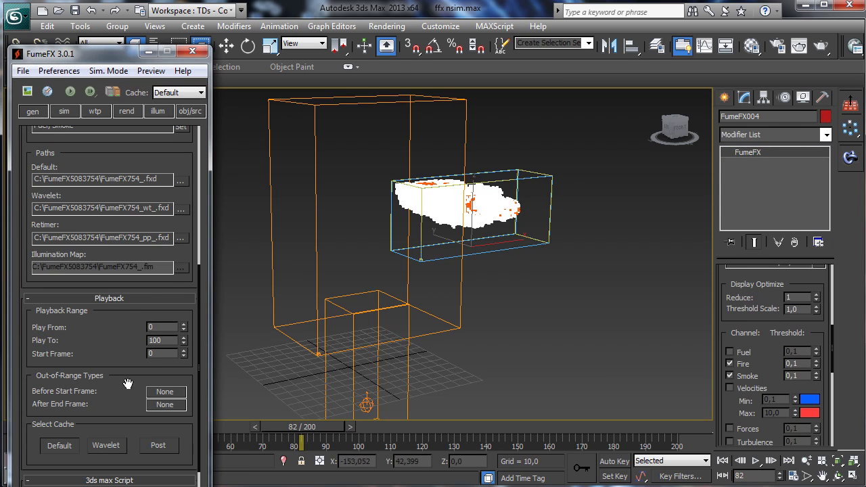
{"action": "type", "text": "200"}
{"action": "key", "text": "Return"}
- Set the narrow lower container's playback range to play to frame 200
{"action": "left_click", "coordinate": [329, 302]}
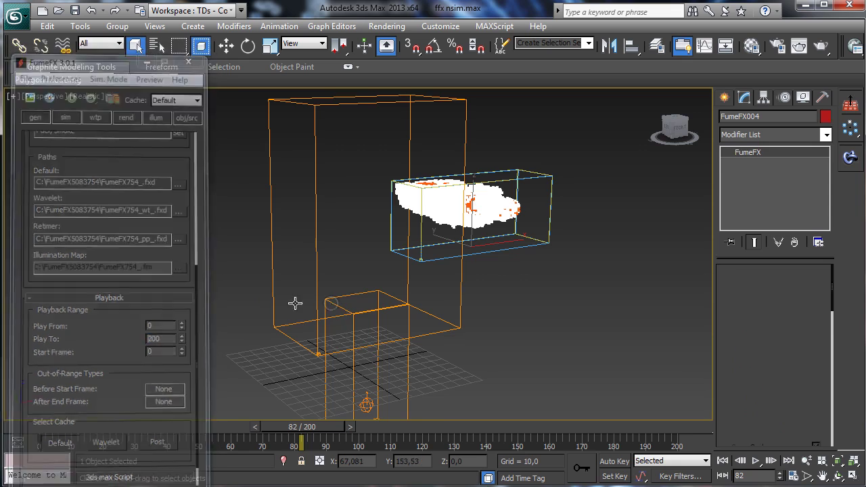
{"action": "left_click_drag", "start_coordinate": [114, 411], "coordinate": [106, 94]}
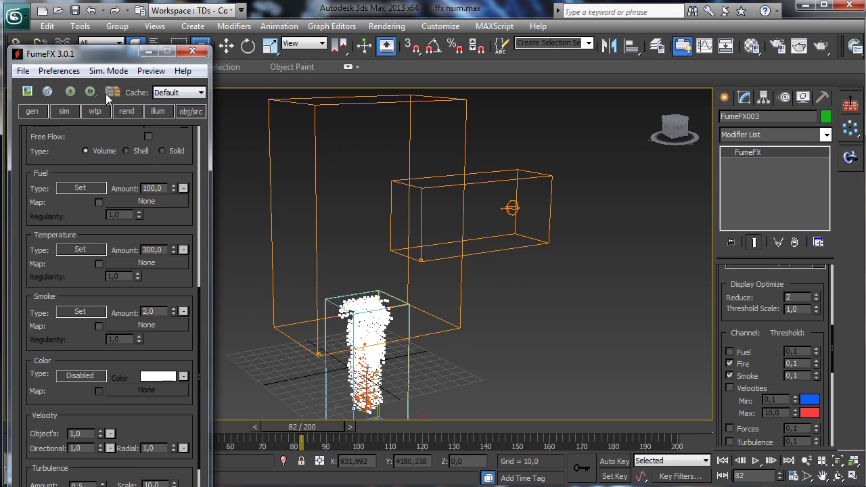
{"action": "left_click", "coordinate": [62, 112]}
{"action": "left_click_drag", "start_coordinate": [95, 387], "coordinate": [67, 67]}
{"action": "left_click", "coordinate": [32, 112]}
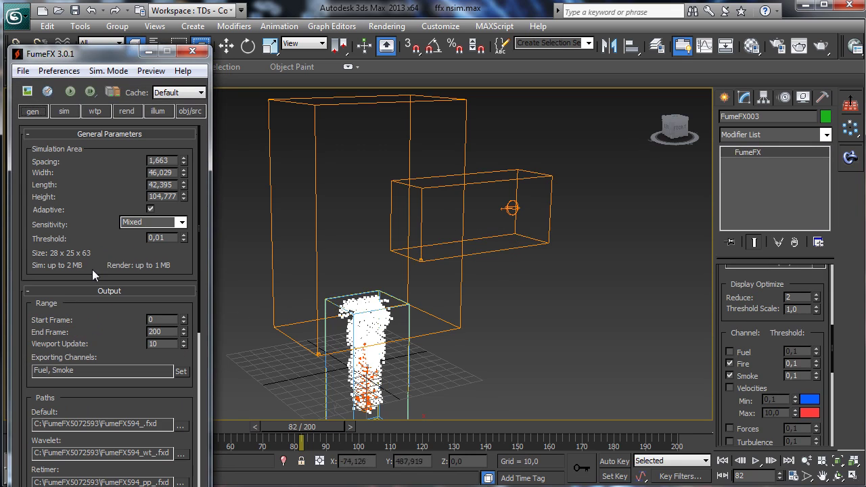
{"action": "left_click_drag", "start_coordinate": [107, 404], "coordinate": [195, 128]}
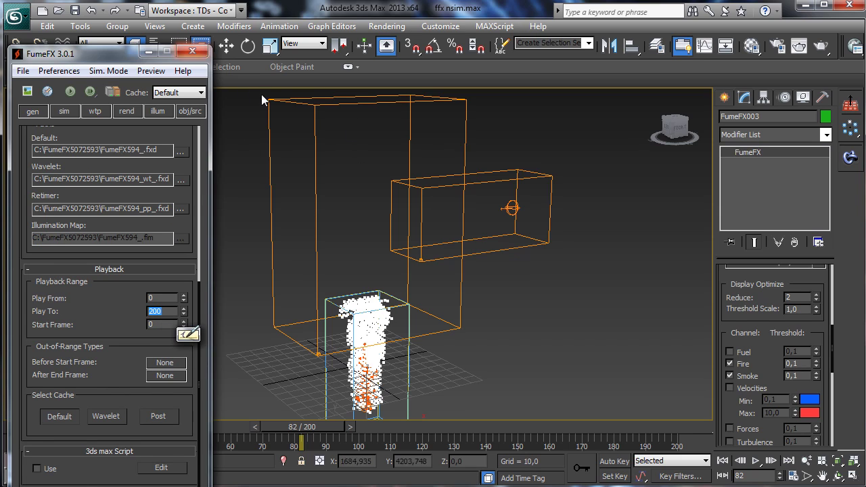
- Select the tall and horizontal containers together with the narrow one and scrub the timeline, stopping at frame 95, to check their combined playback
{"action": "left_click", "coordinate": [296, 105], "text": "ctrl"}
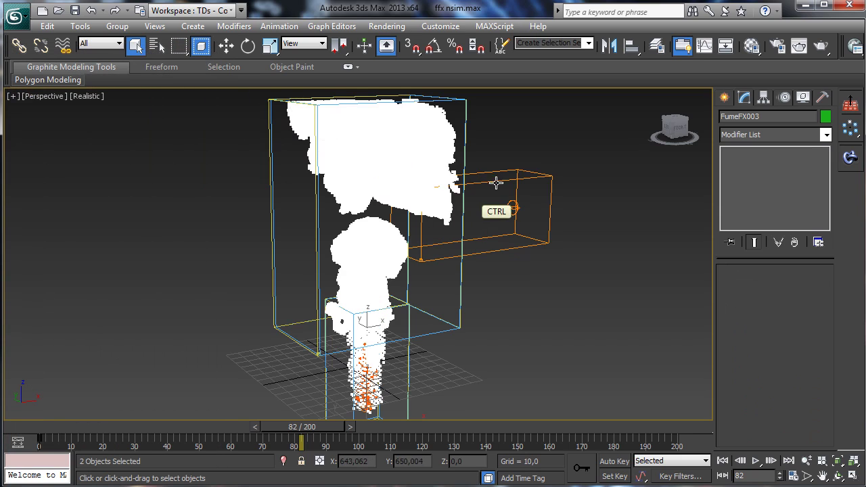
{"action": "left_click", "coordinate": [487, 185], "text": "ctrl"}
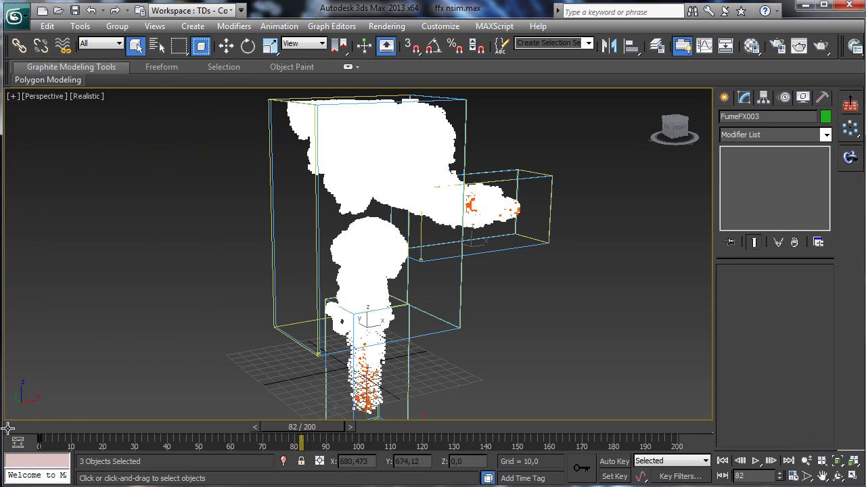
{"action": "left_click_drag", "start_coordinate": [8, 428], "coordinate": [391, 342]}
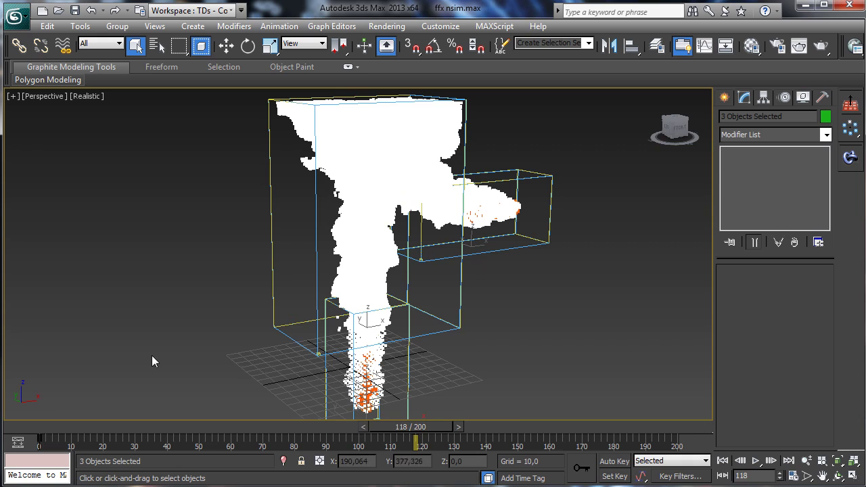
{"action": "left_click_drag", "start_coordinate": [143, 427], "coordinate": [308, 295]}
{"action": "key", "text": "q"}
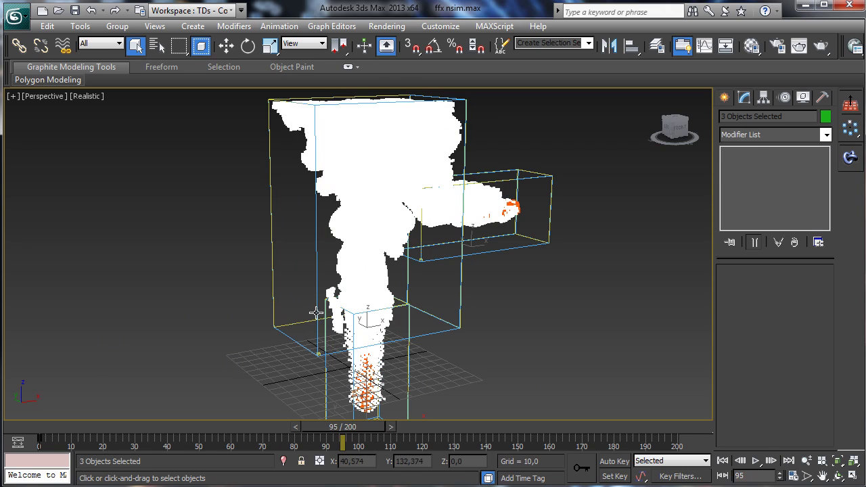
- Open the tall container's FumeFX window at the simulation system and turbulence settings, and show its output preview for frame 95
{"action": "left_click", "coordinate": [316, 314]}
{"action": "left_click_drag", "start_coordinate": [748, 306], "coordinate": [744, 420]}
{"action": "scroll", "coordinate": [763, 276], "scroll_direction": "up", "scroll_amount": 5}
{"action": "left_click", "coordinate": [758, 291]}
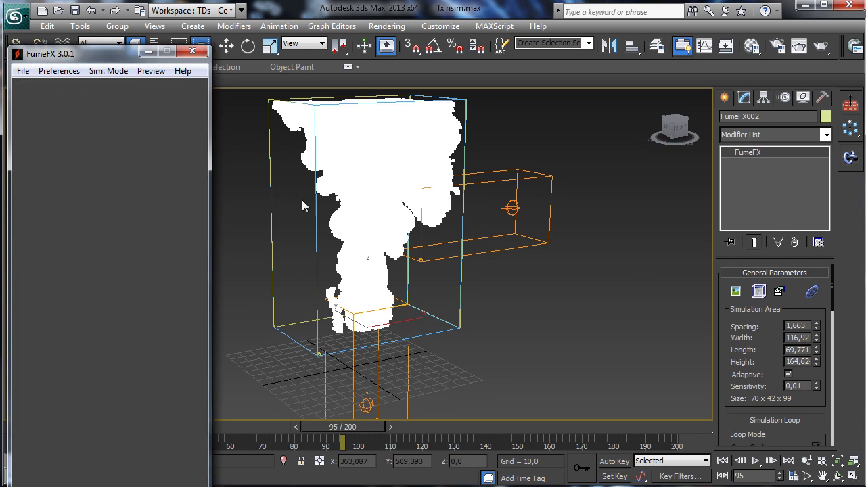
{"action": "left_click", "coordinate": [64, 111]}
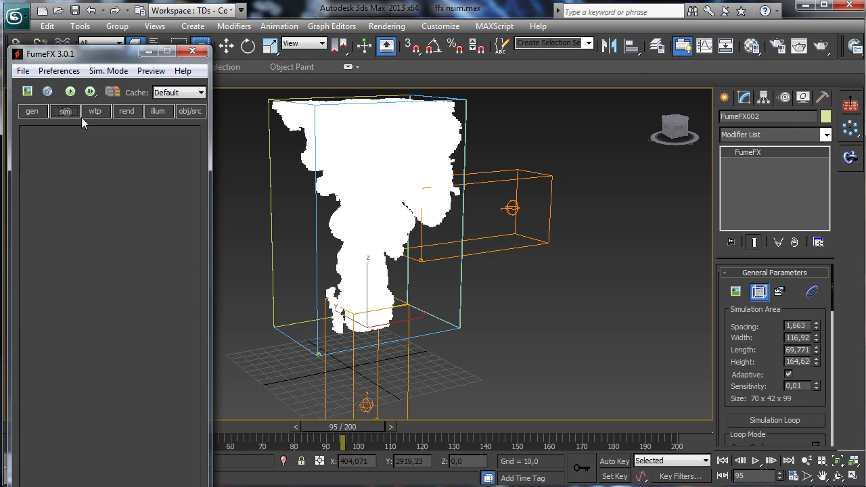
{"action": "left_click_drag", "start_coordinate": [113, 304], "coordinate": [129, 213]}
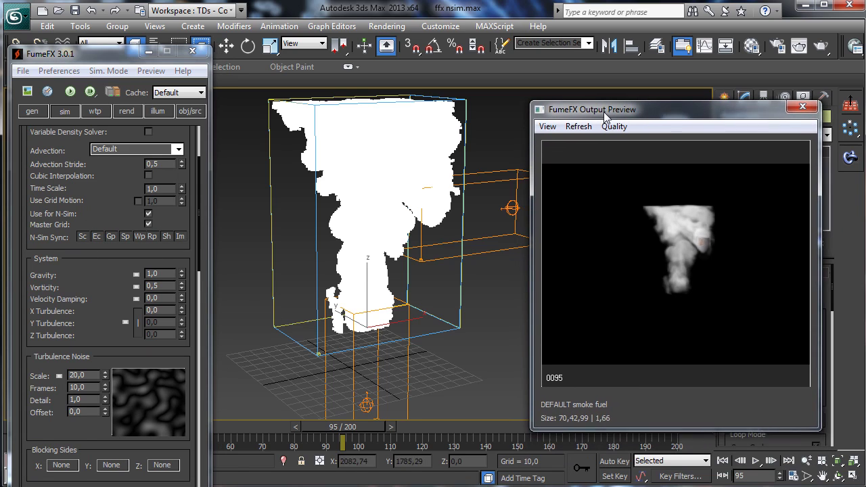
{"action": "left_click", "coordinate": [822, 476]}
{"action": "left_click_drag", "start_coordinate": [331, 263], "coordinate": [294, 255]}
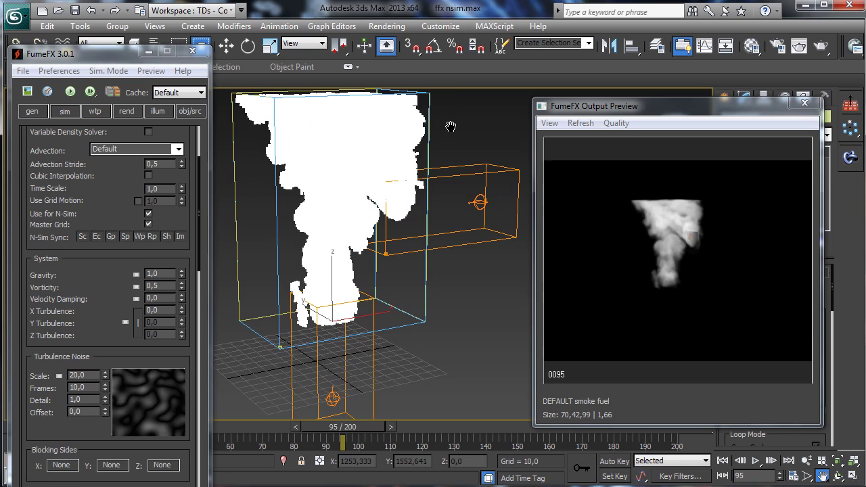